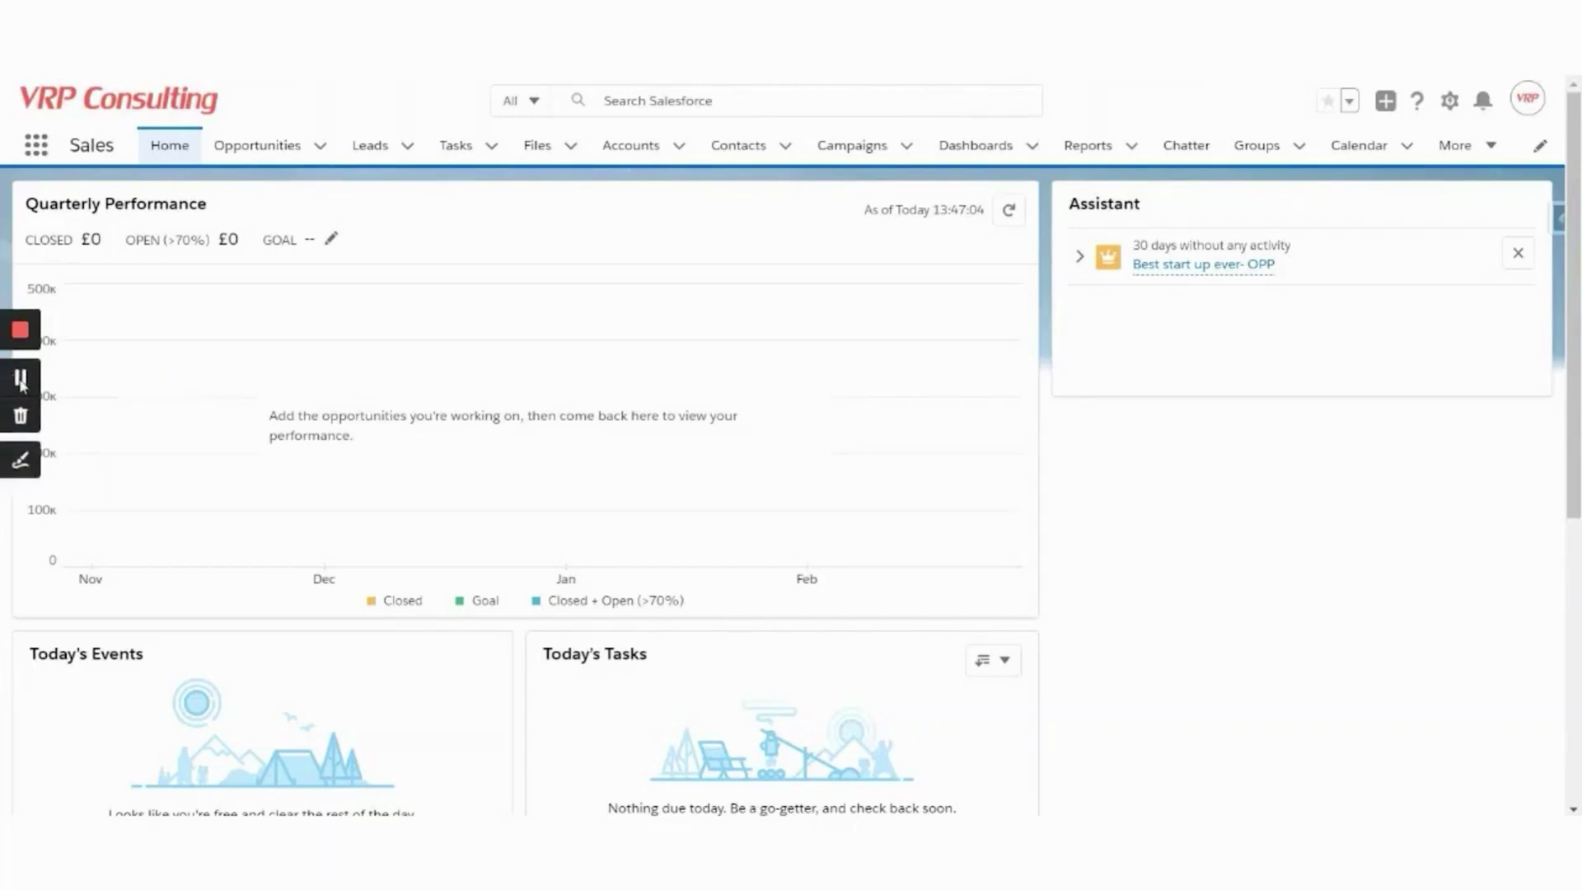
click(19, 380)
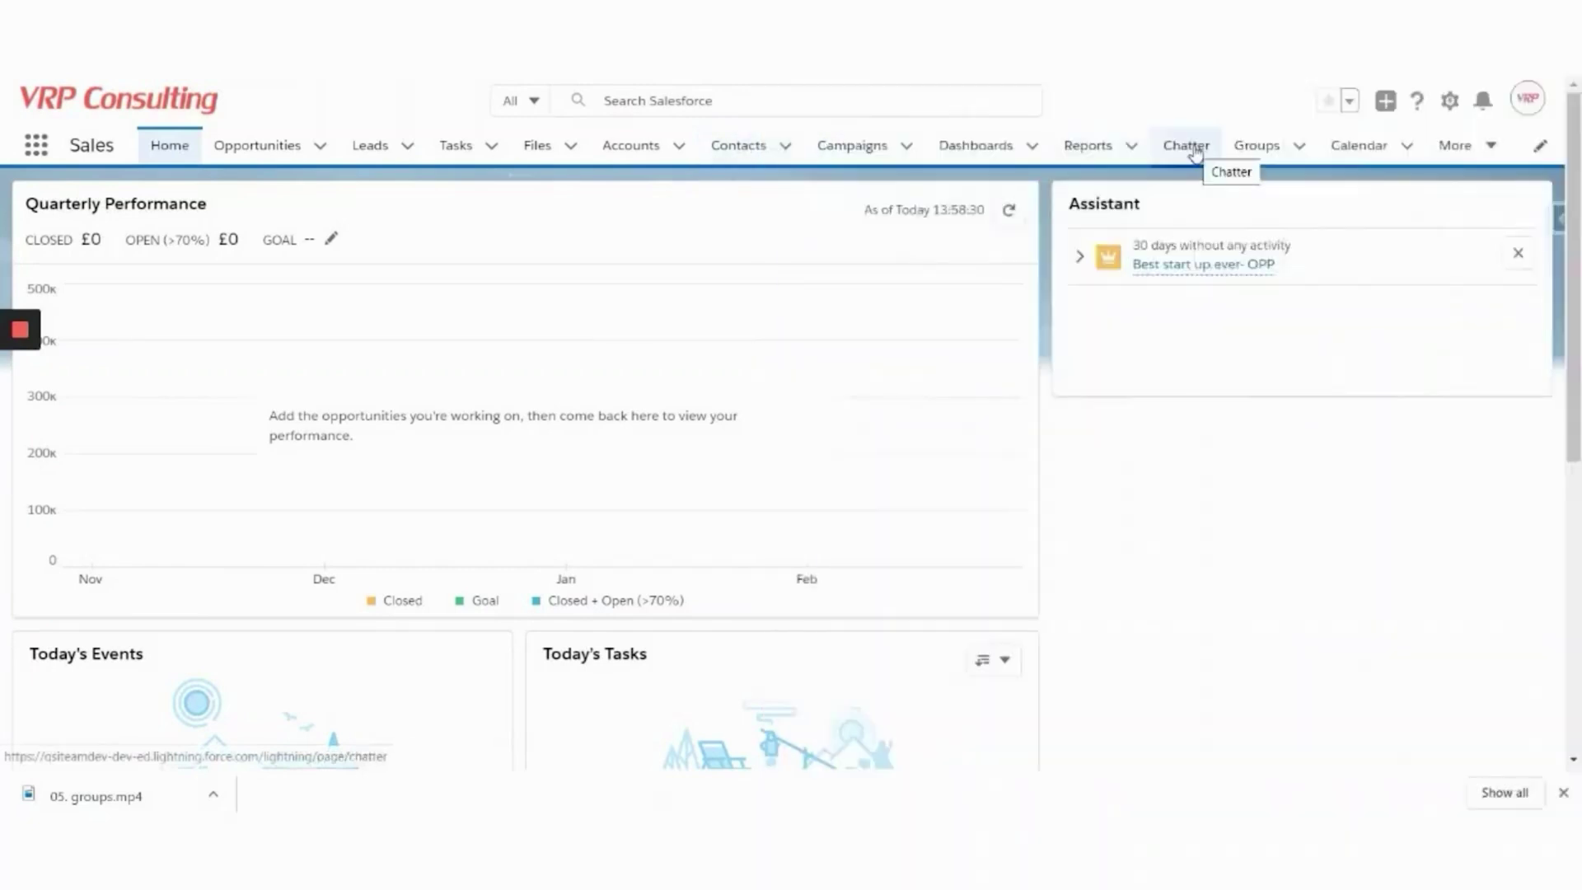
Step: Find Groups in the App Launcher, open it, and switch its list view to Active Groups
click(36, 145)
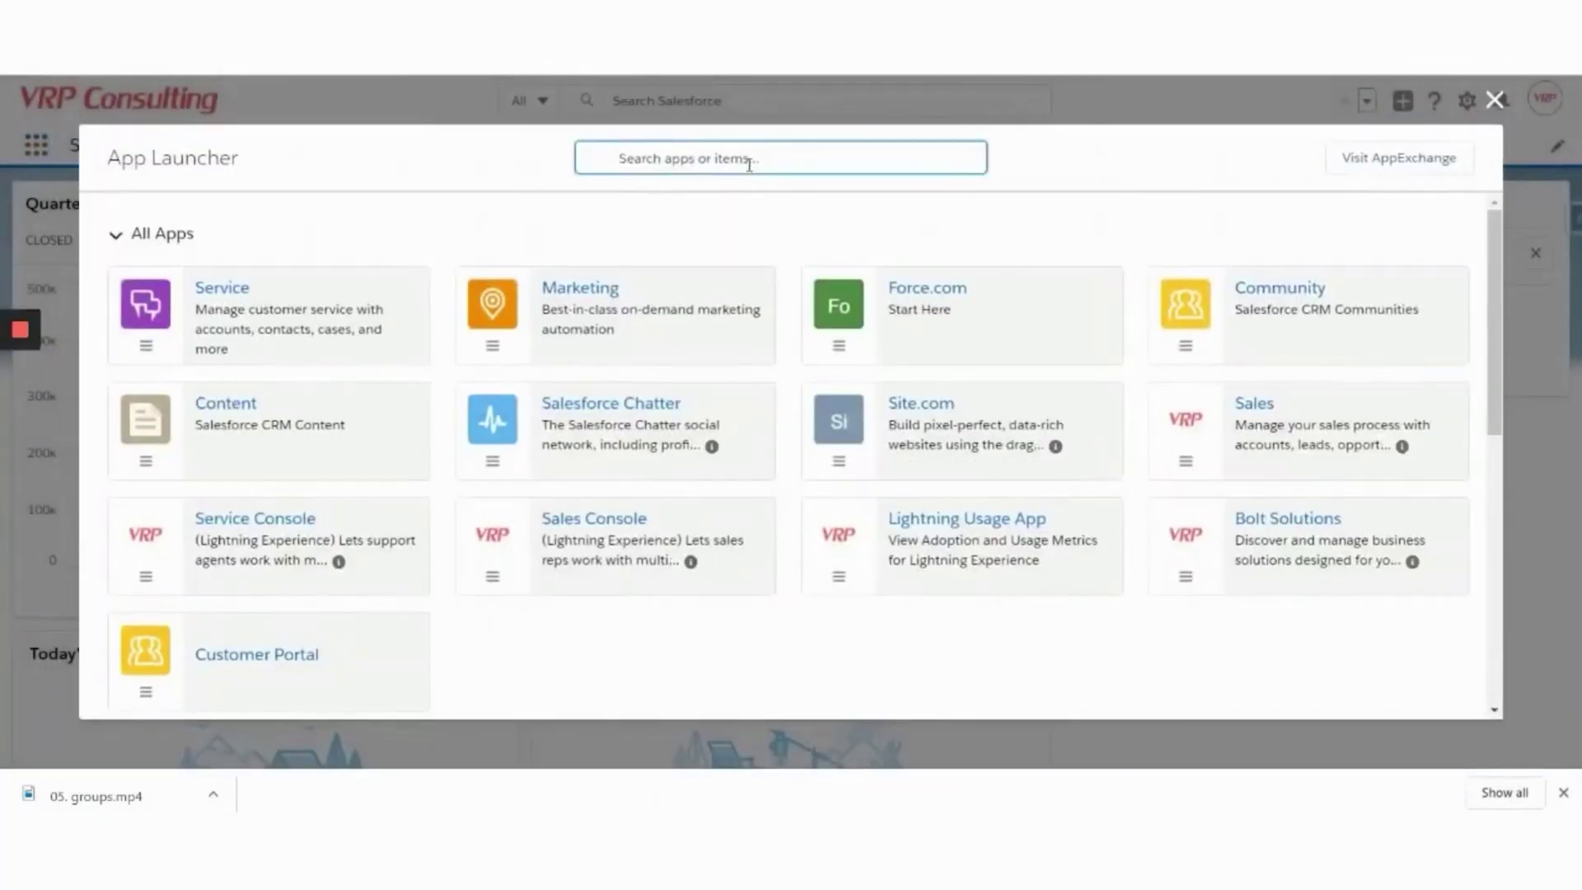
text(grou)
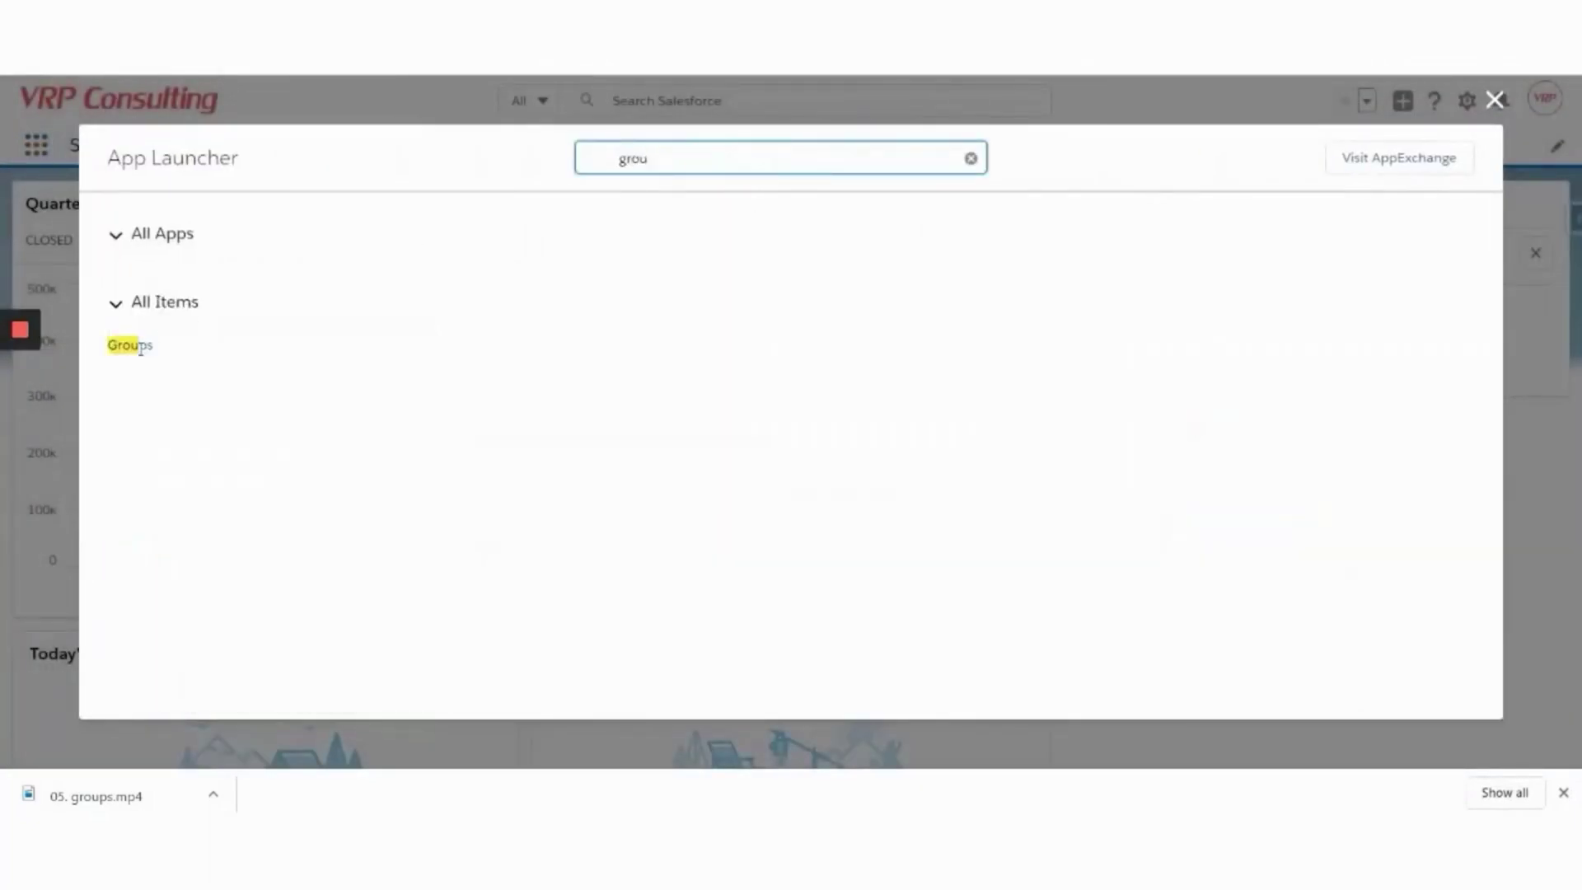
click(138, 351)
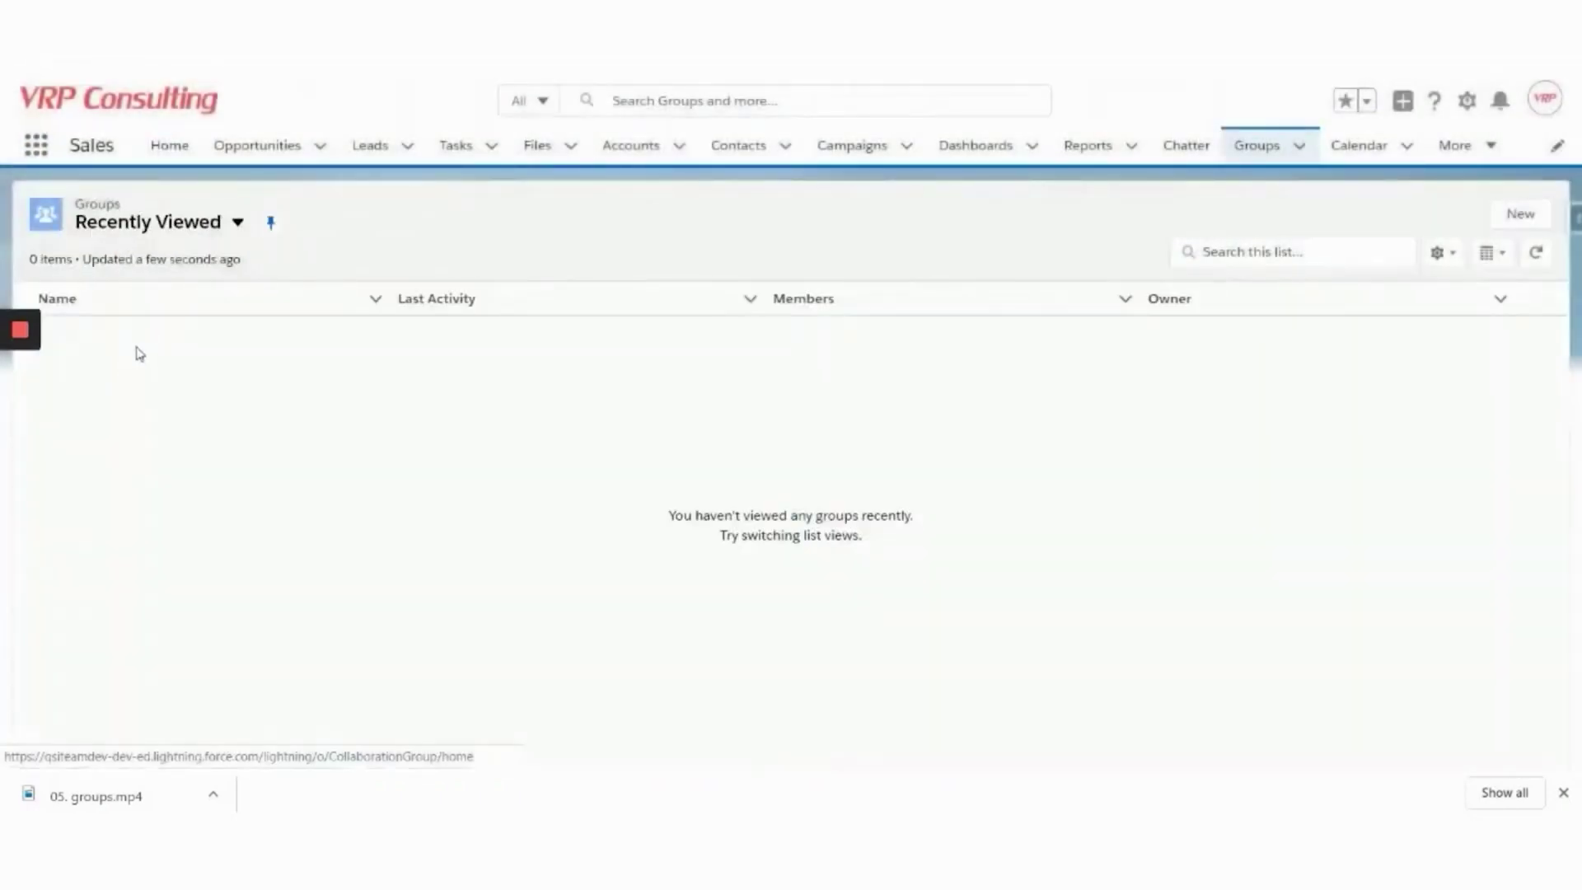
click(238, 222)
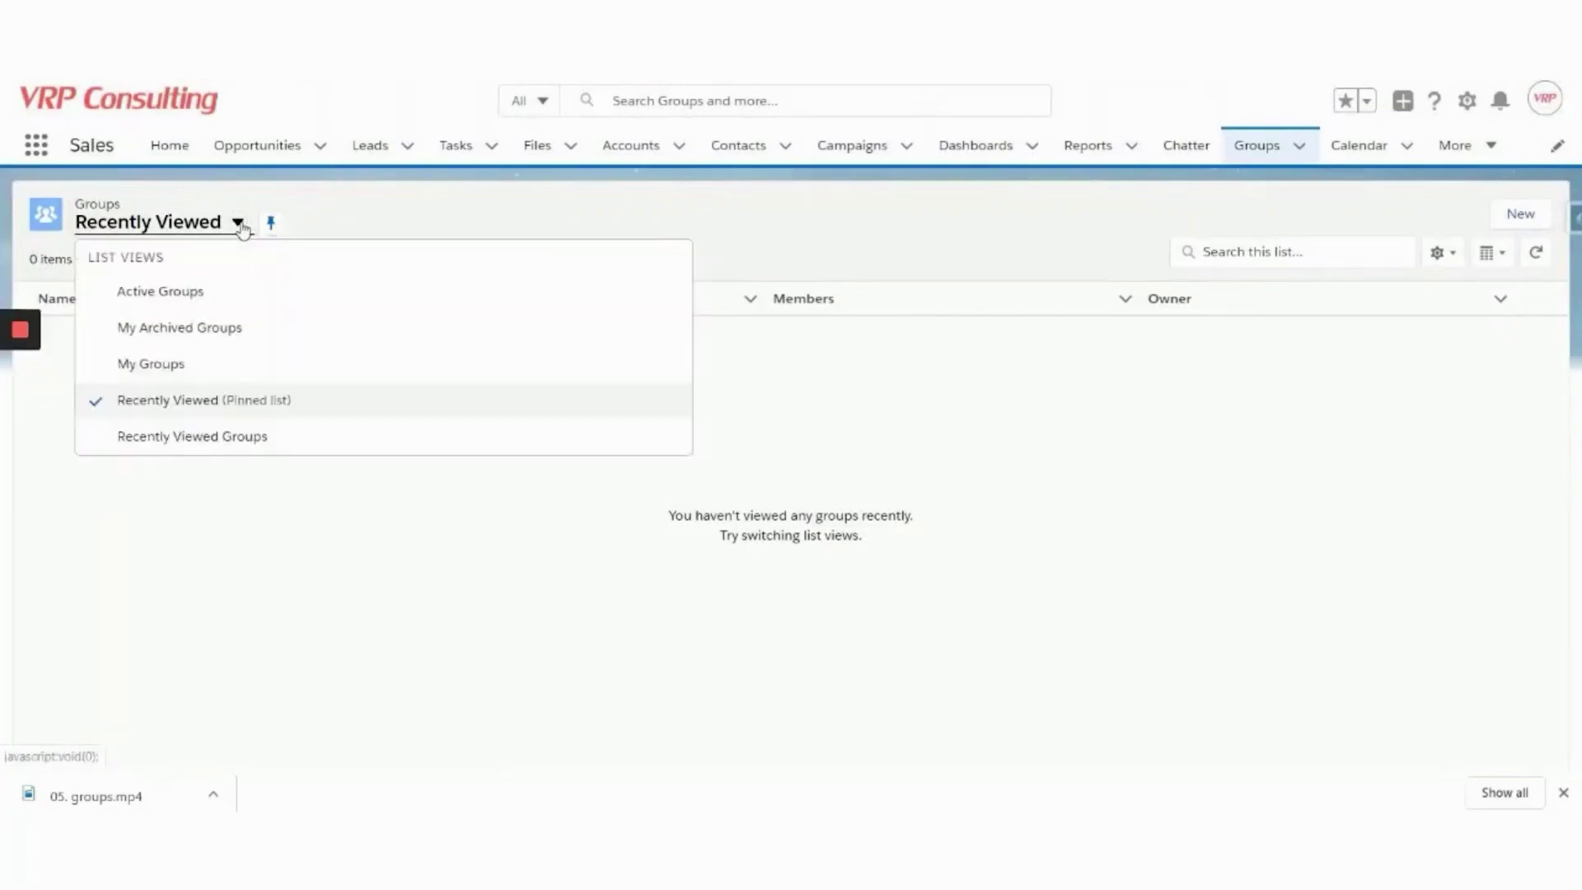
click(183, 301)
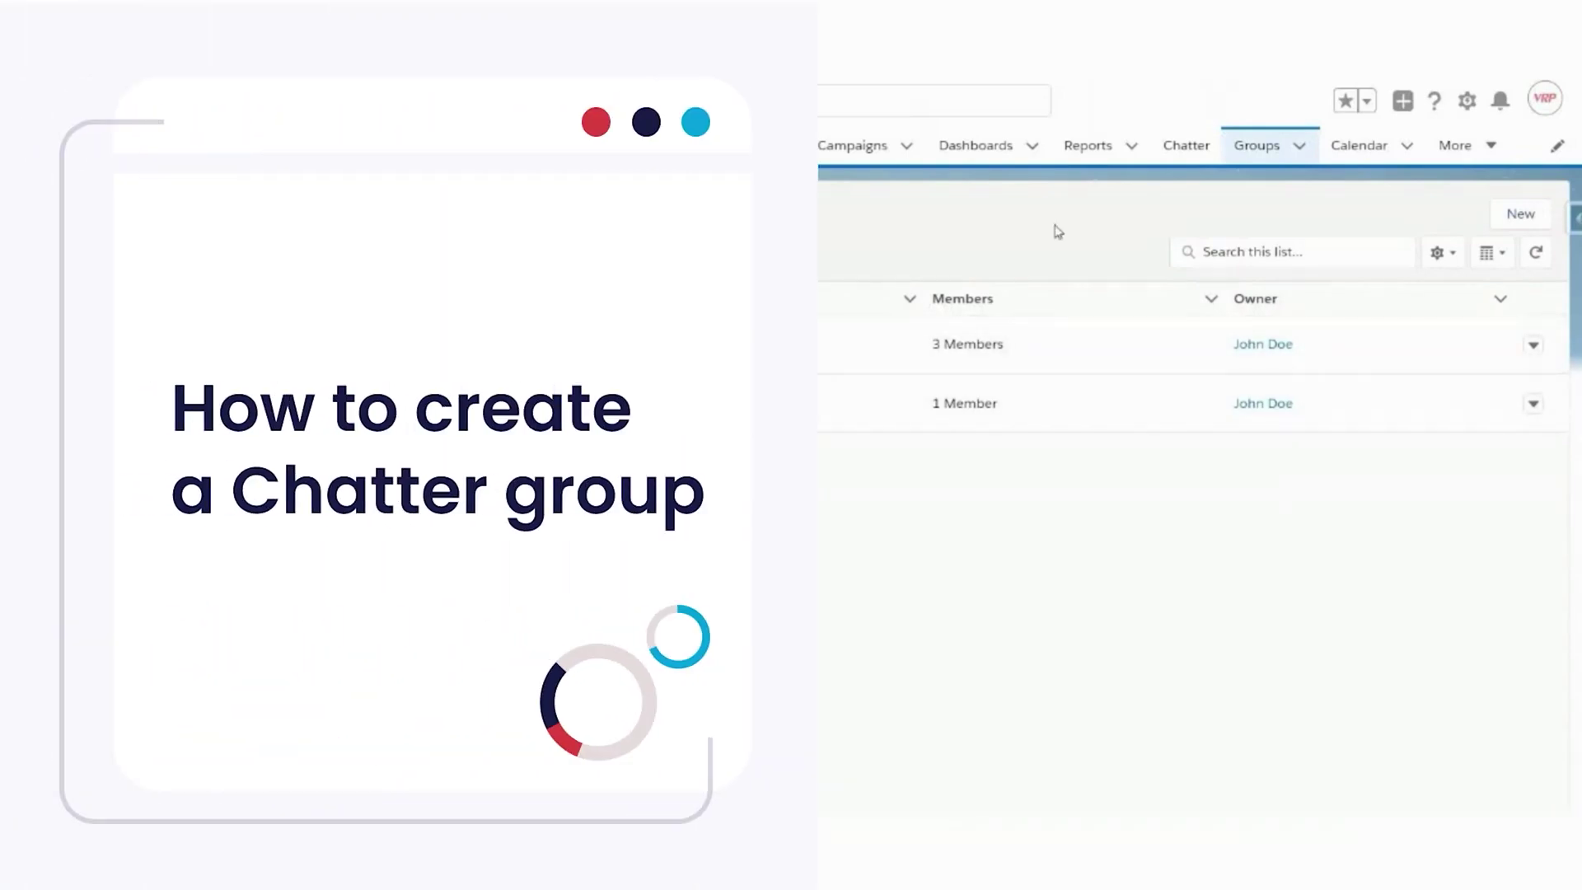
Step: Start a new Chatter group and name it "Internal Communication"
click(1518, 214)
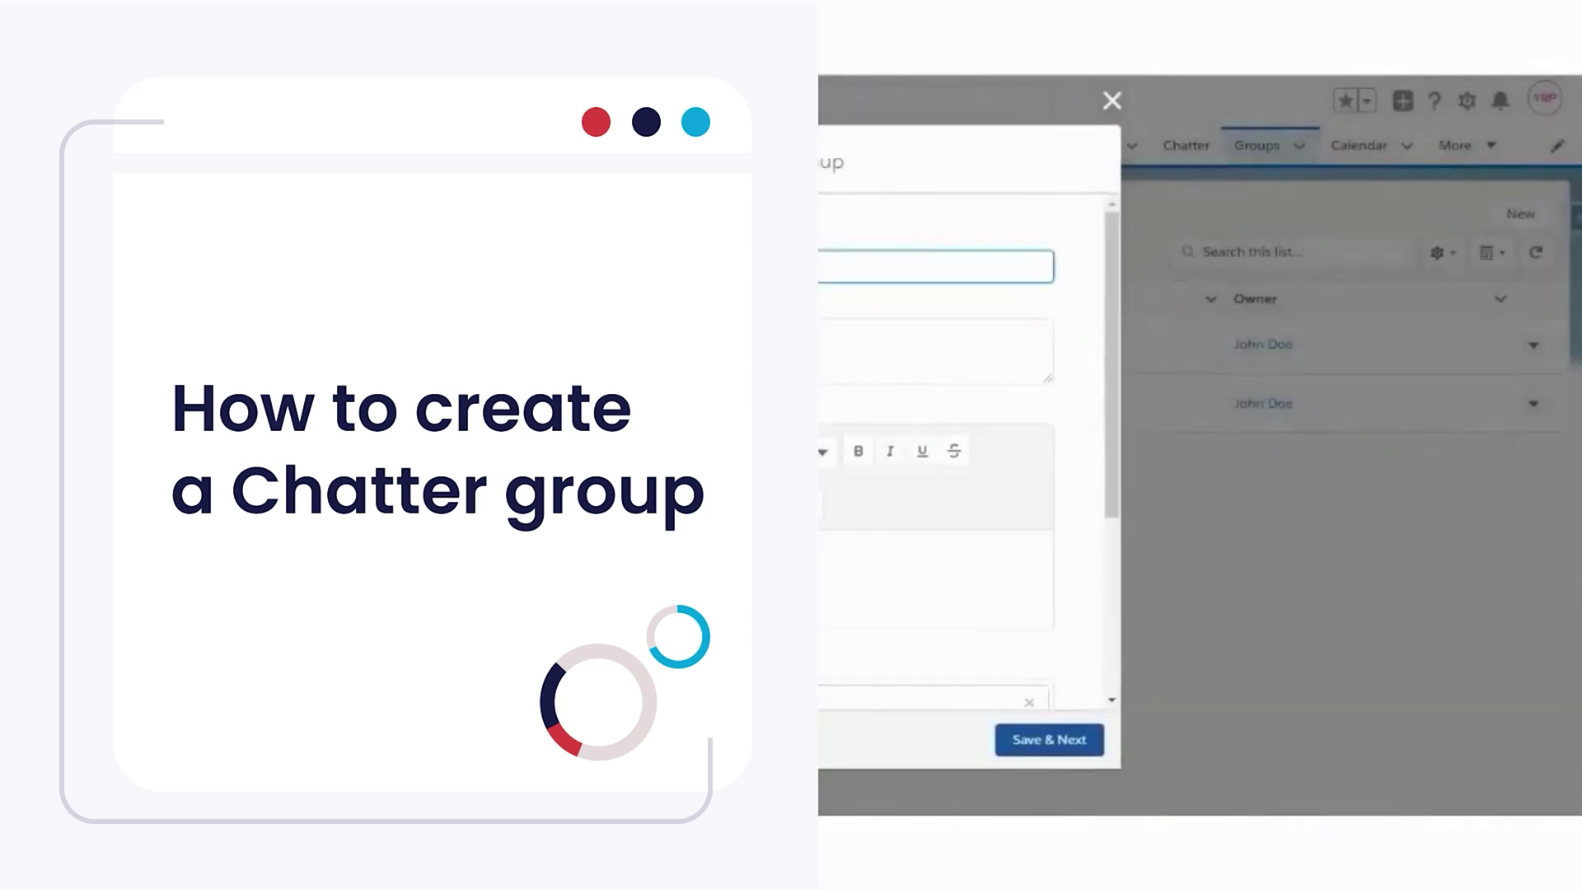
text(Internal )
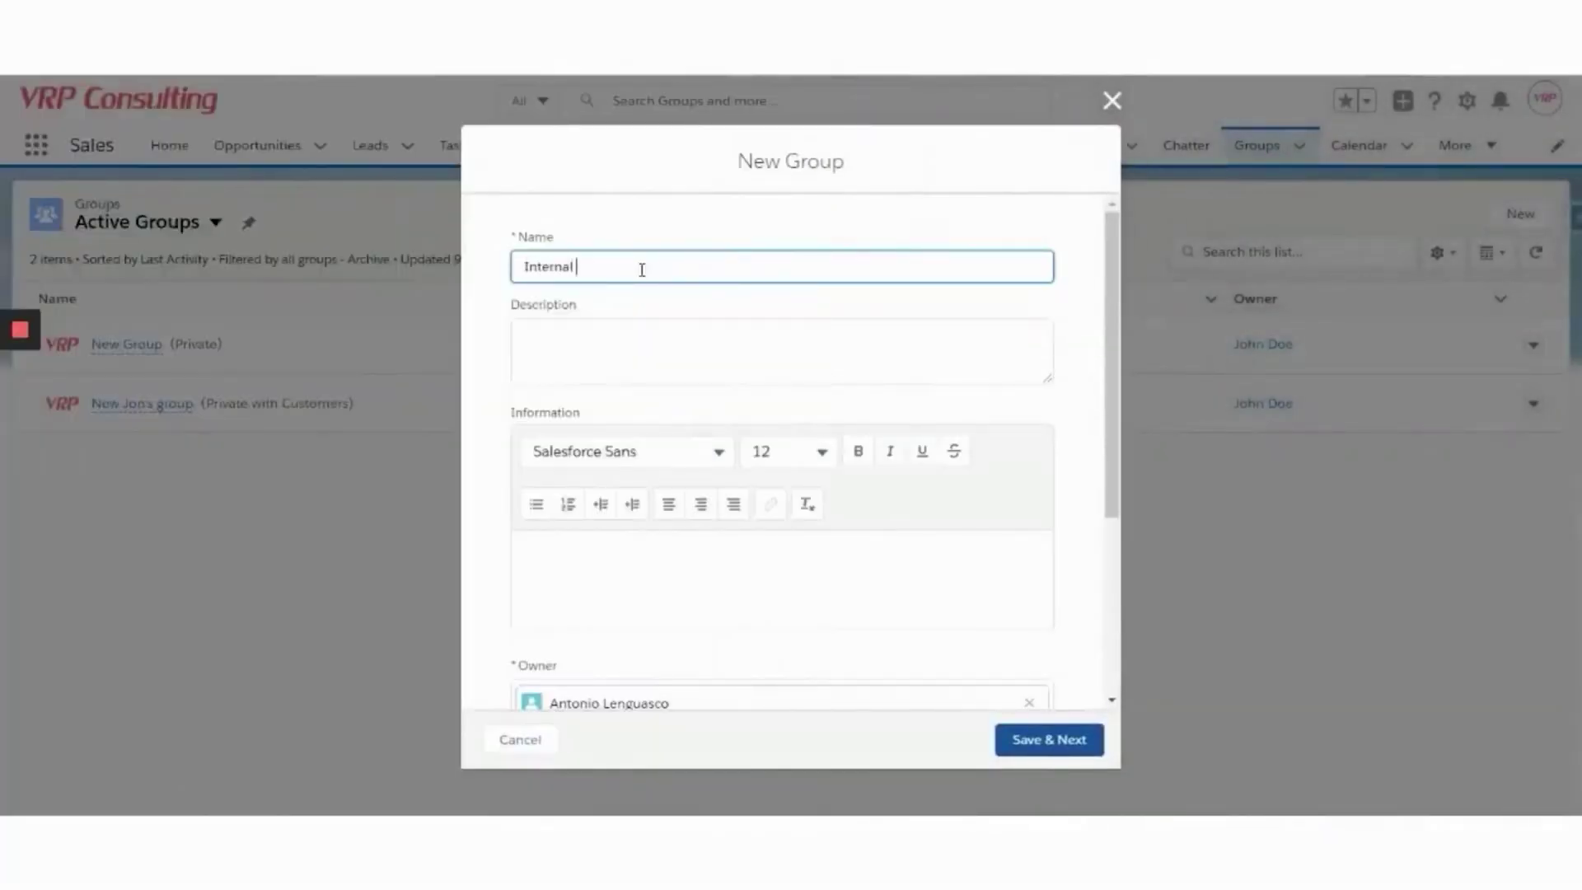
text(Communication)
key(Tab)
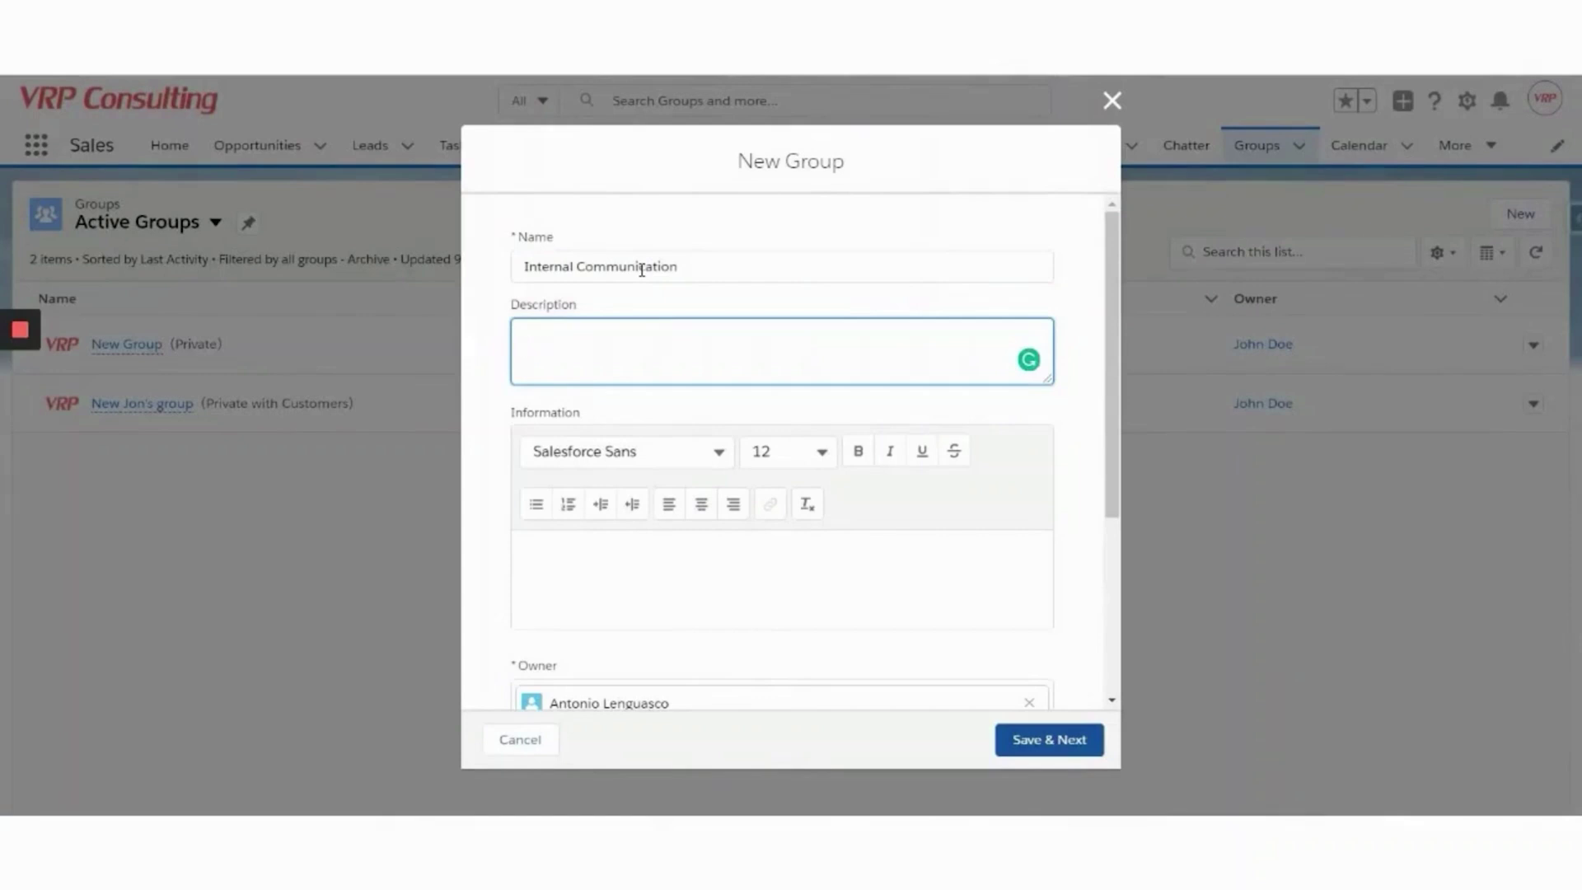
Step: Enter "Description" as the group's description and "This is a group for internal communication only" as its information text
text(Description)
key(Tab)
key(Tab)
key(Tab)
key(Tab)
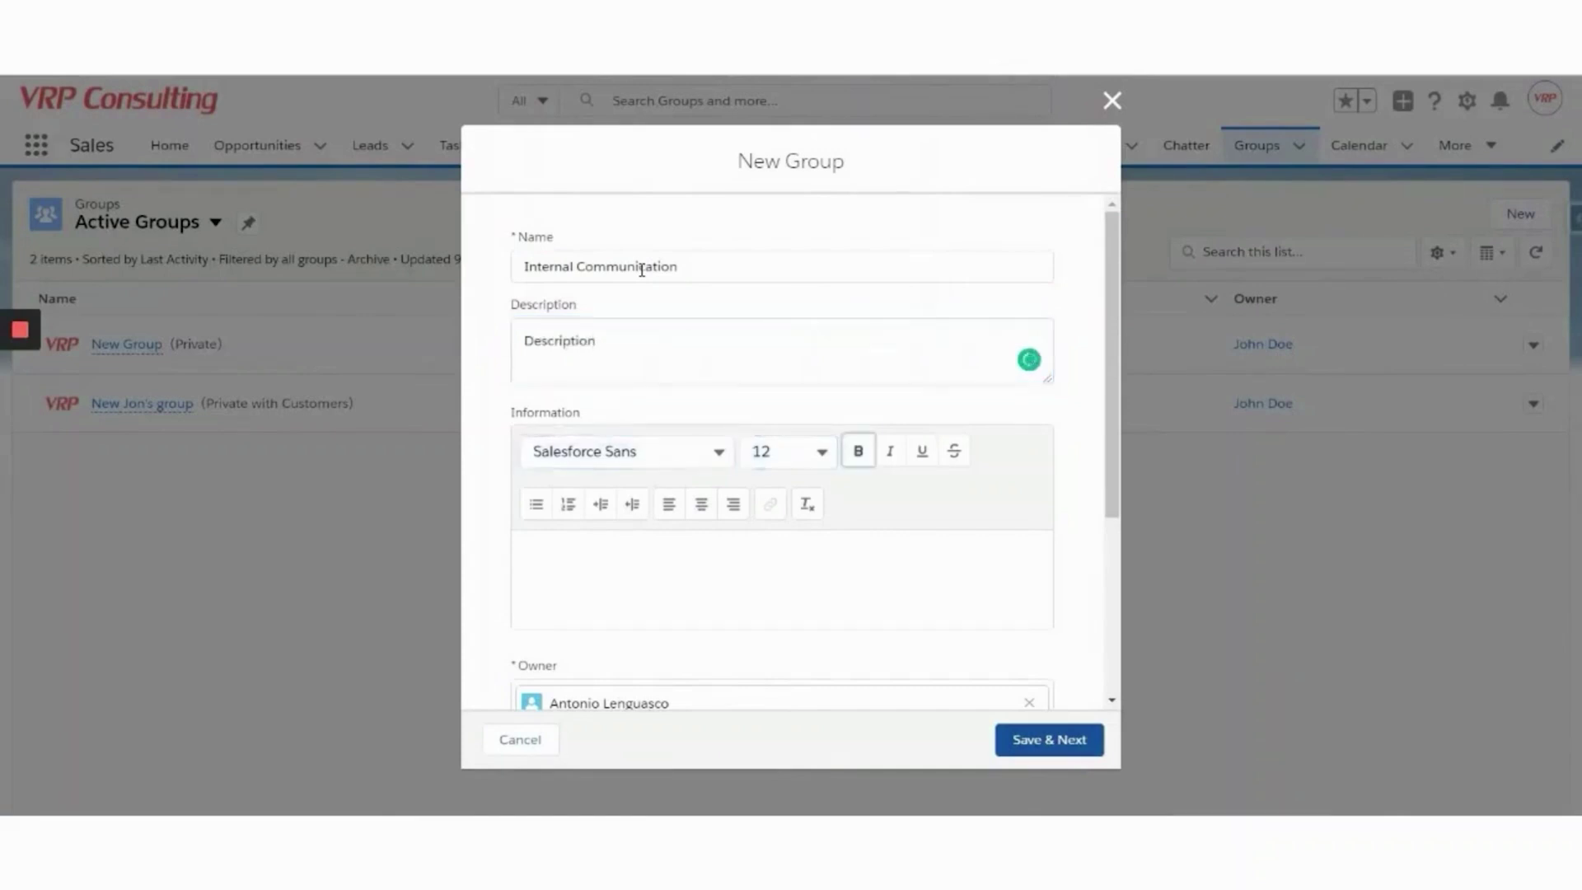
text(This is)
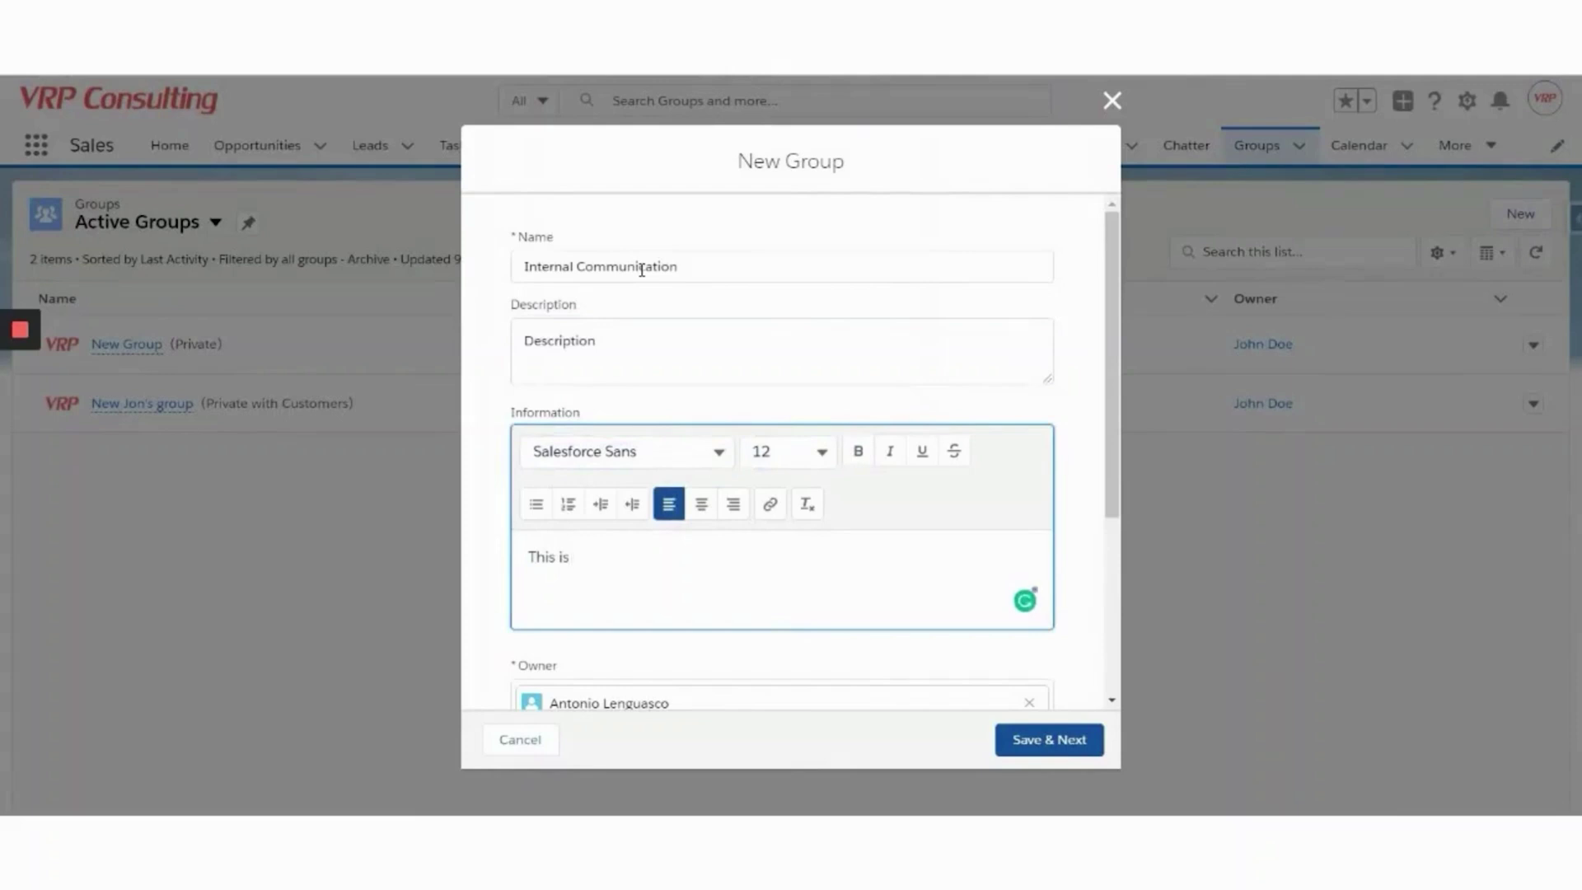
text( a group for internal communication only)
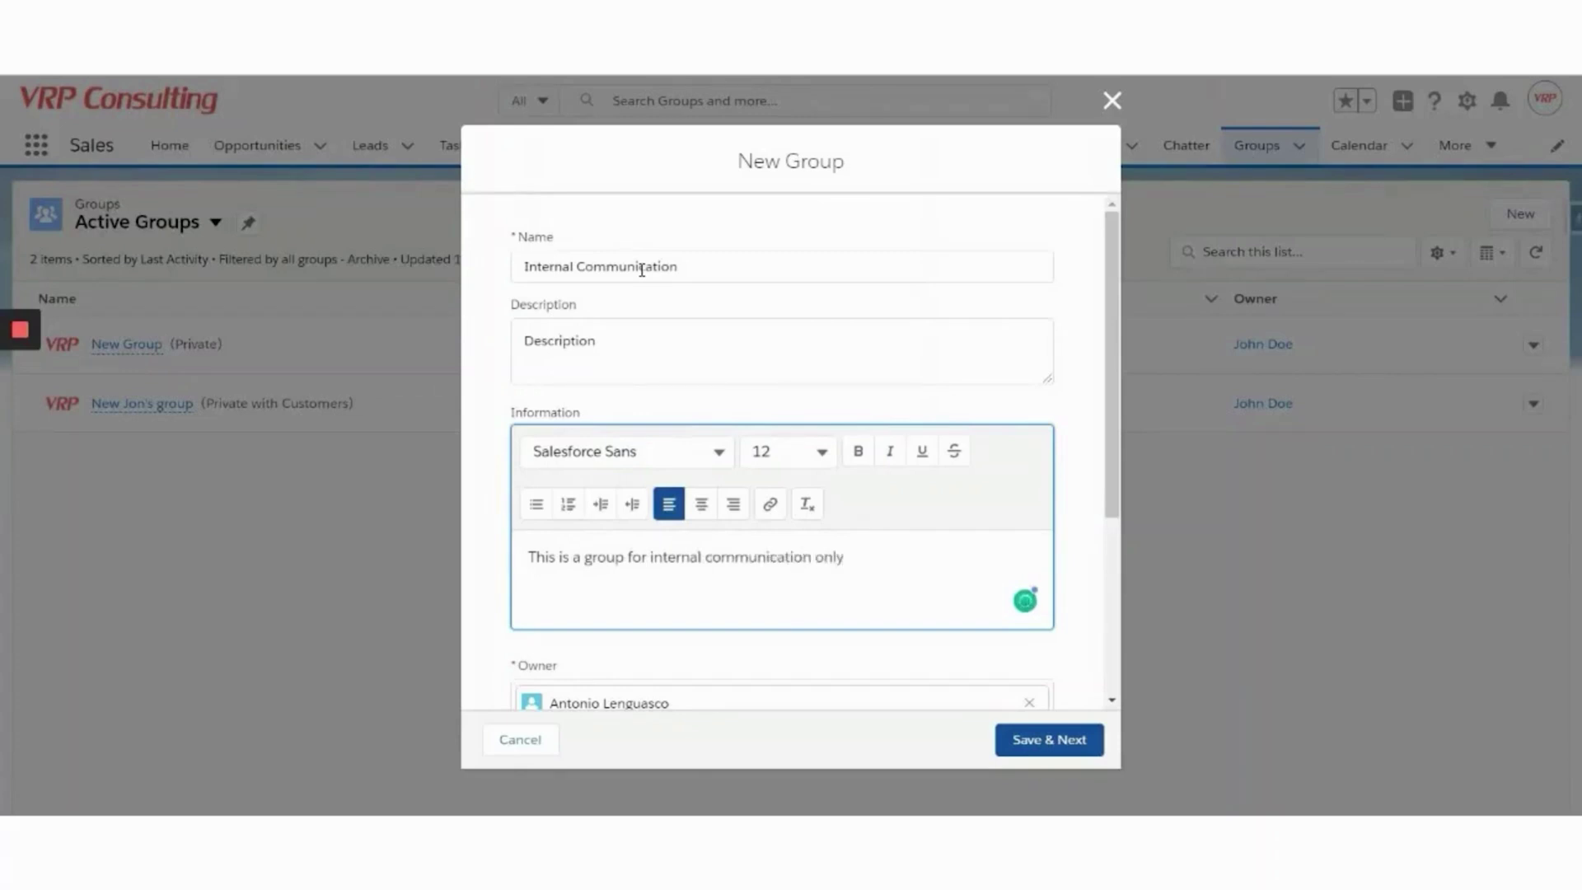
Step: Set the new group's access type to Private, then save and continue to the group photo
scroll(642, 270, down, 5)
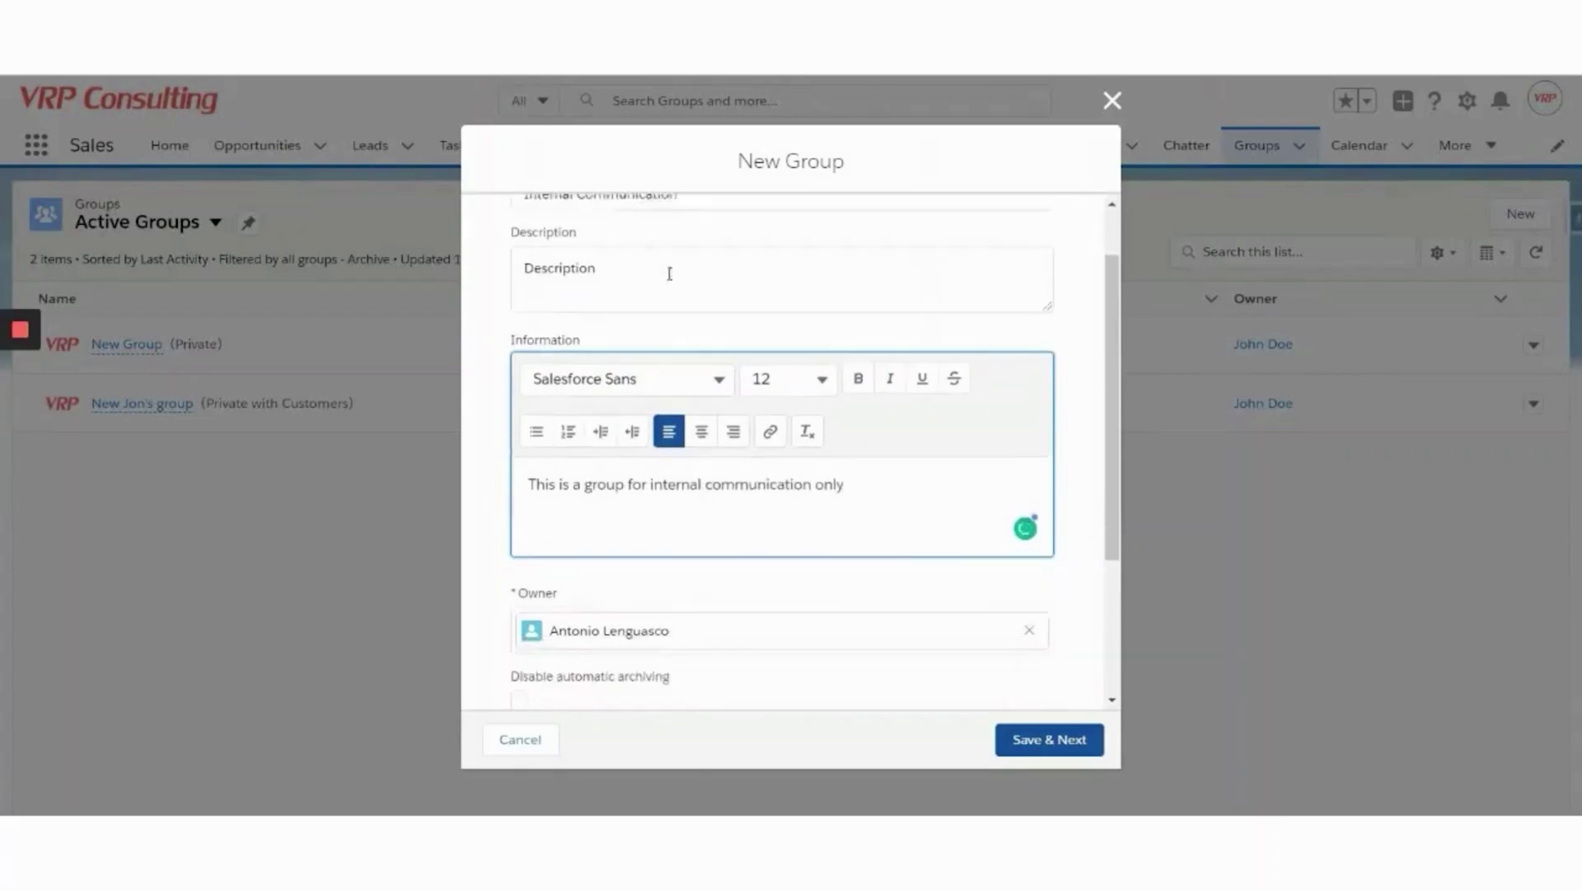
scroll(729, 489, down, 1)
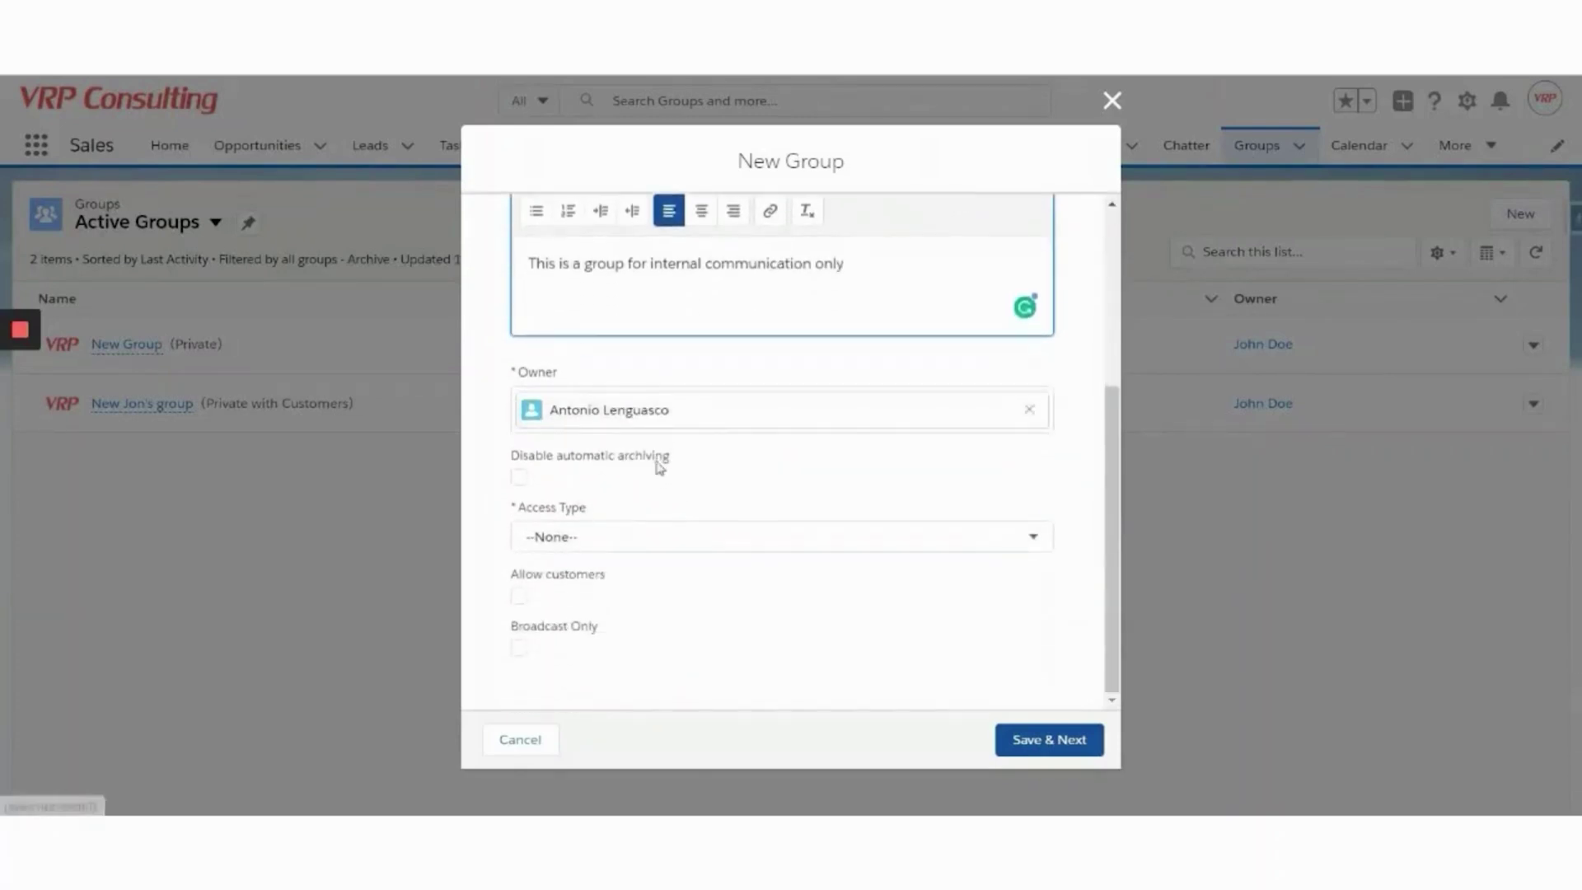
click(664, 547)
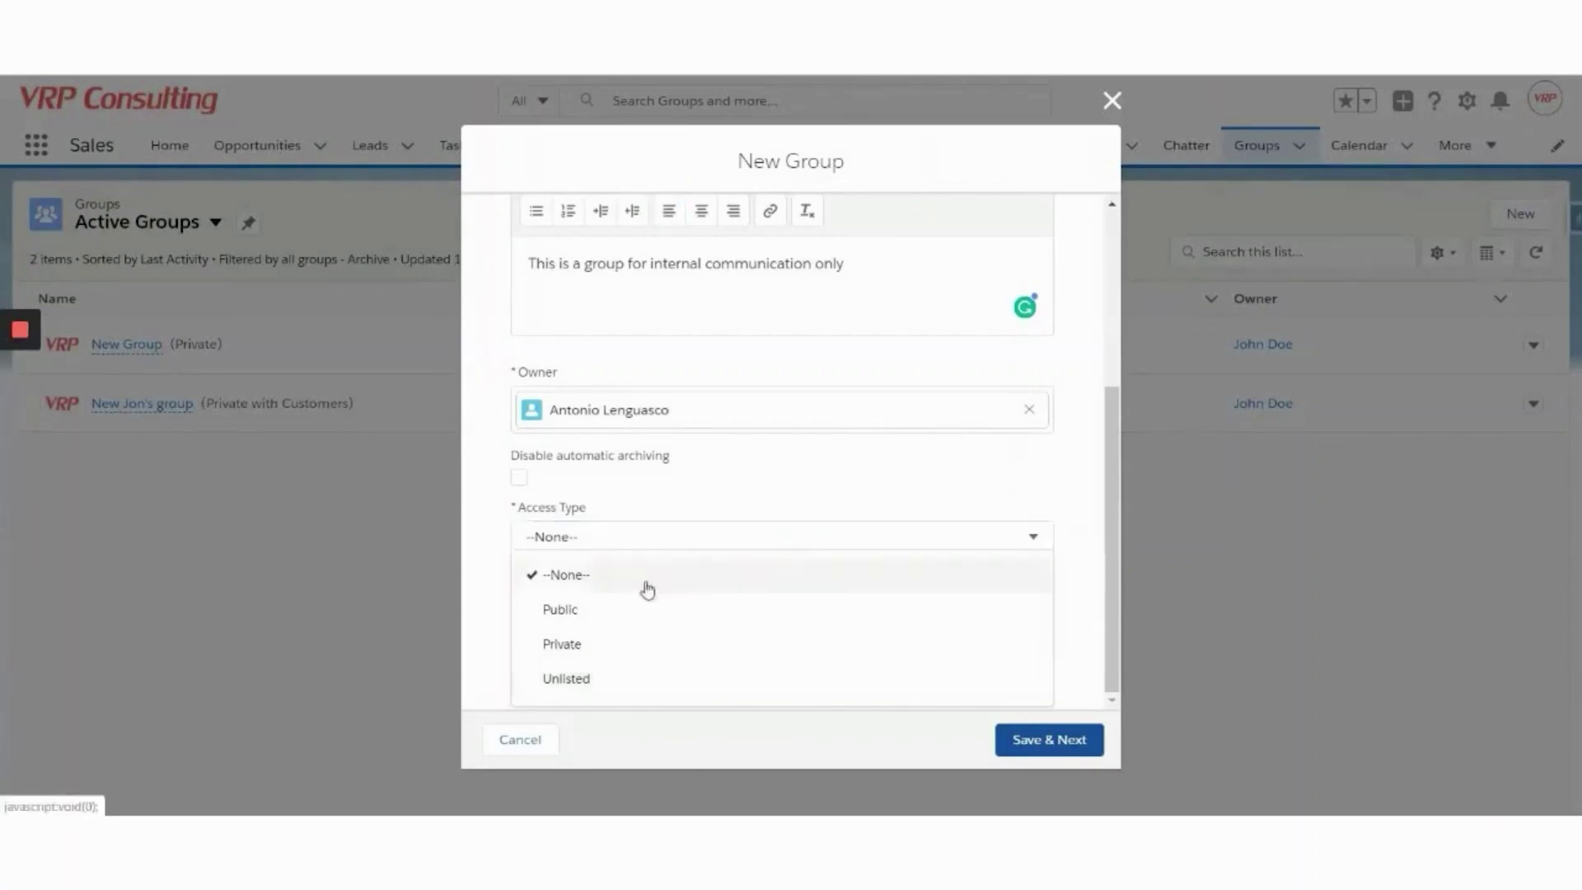
click(601, 647)
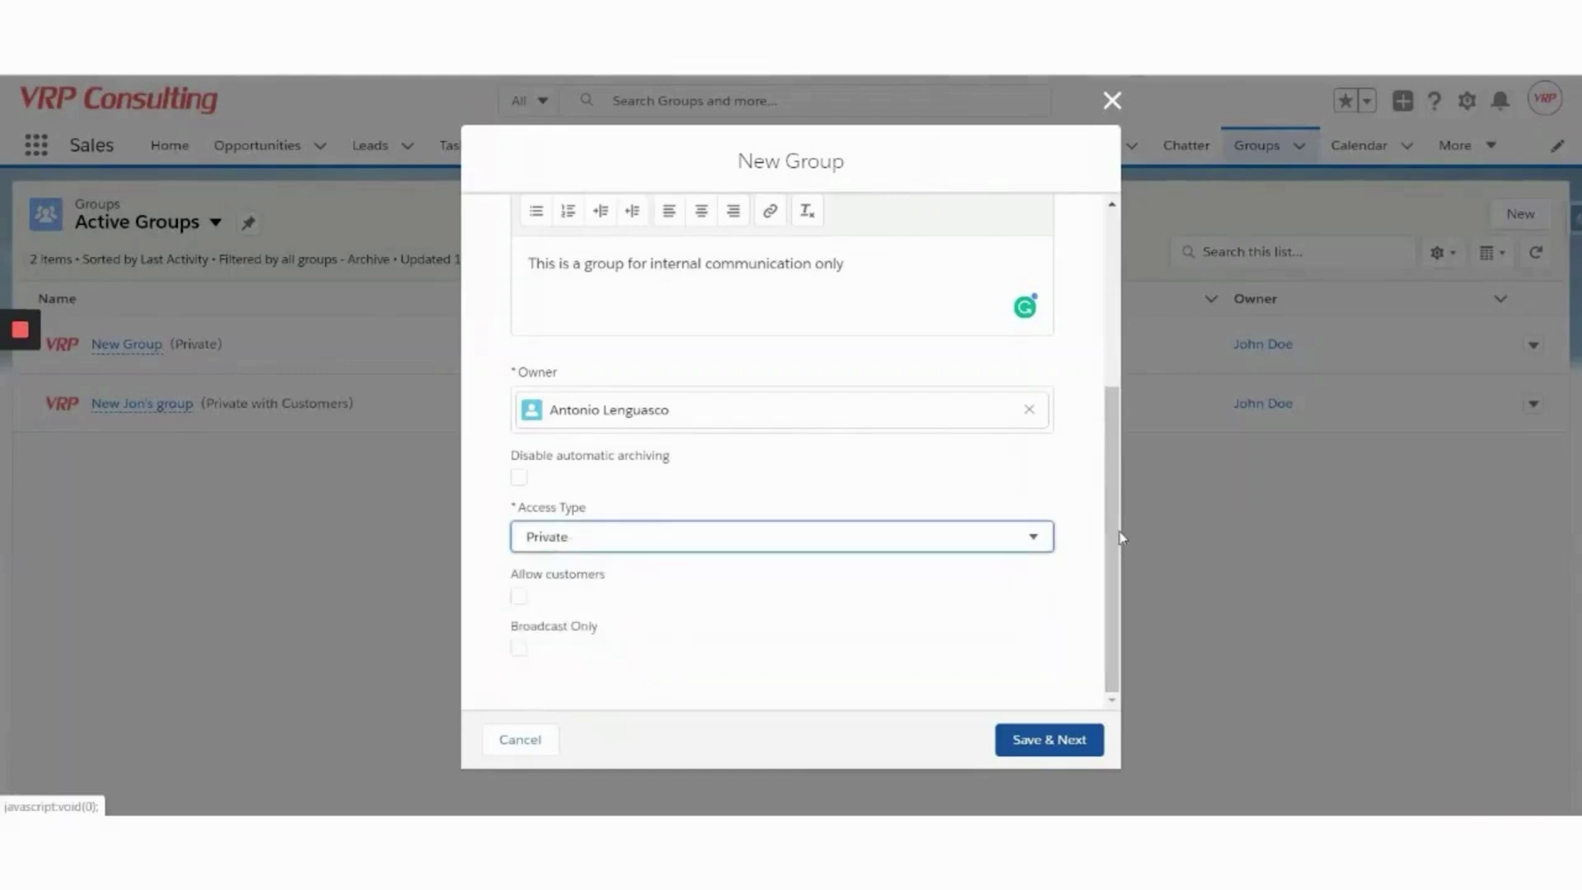
scroll(1116, 535, up, 5)
scroll(1116, 543, down, 5)
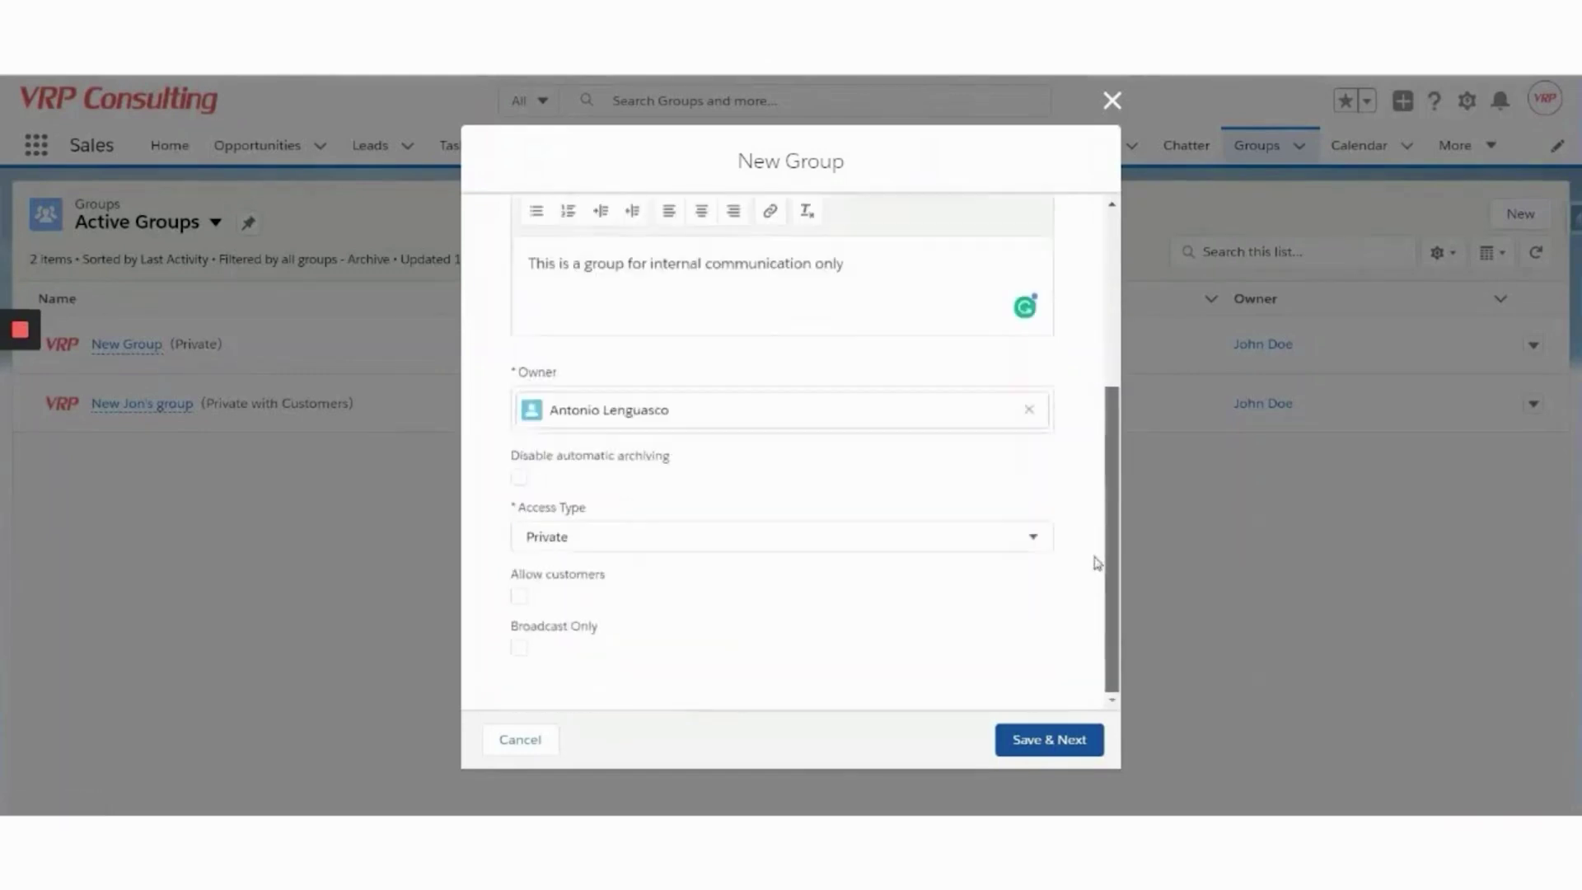
click(1047, 752)
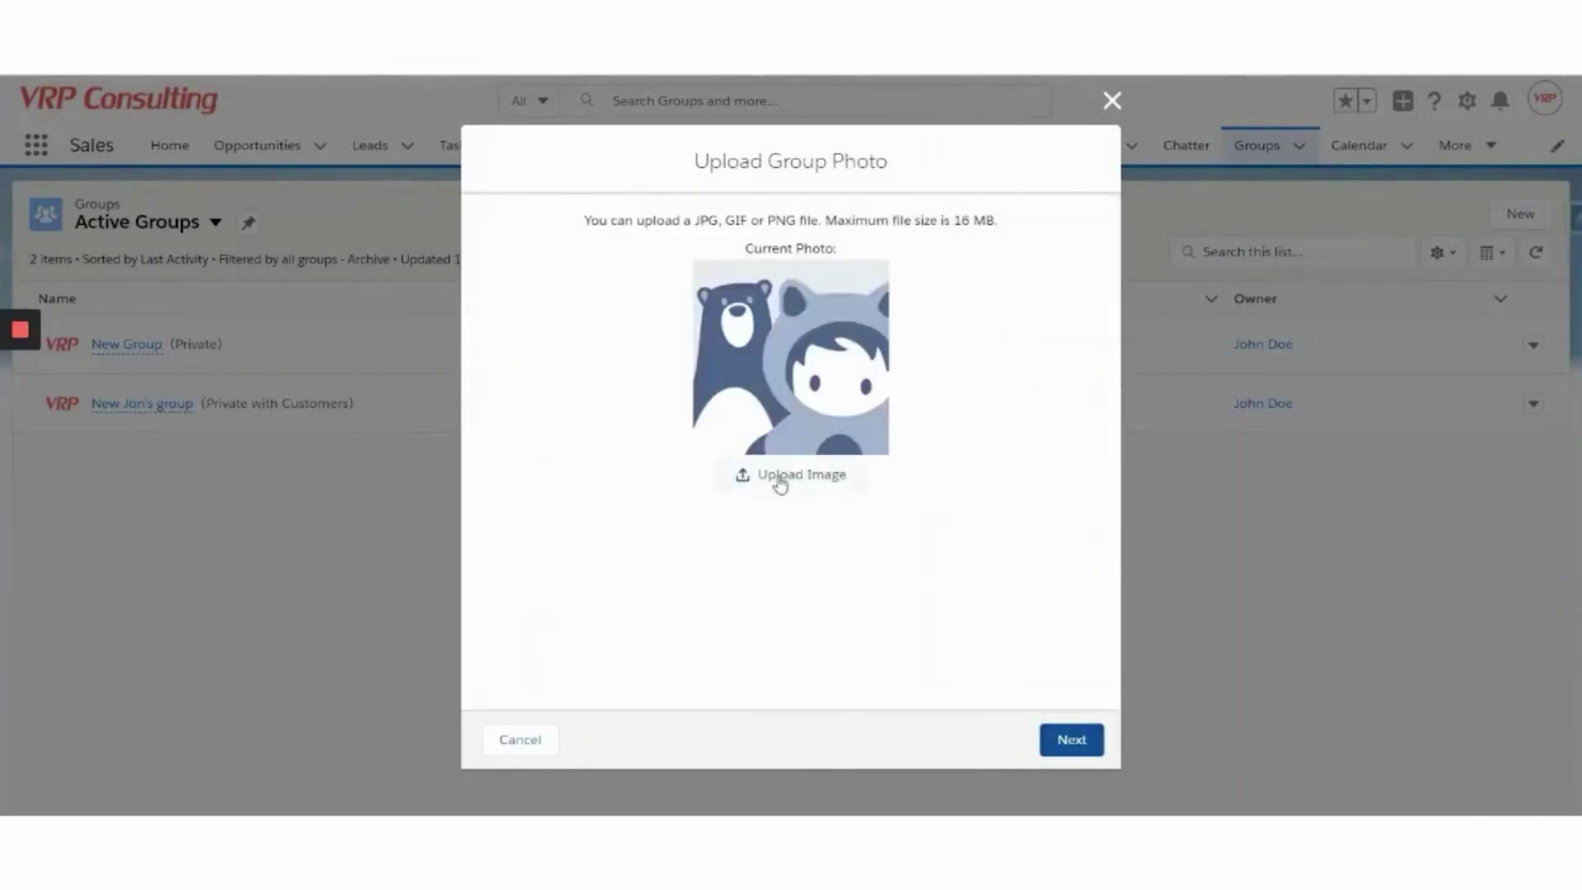
Step: Upload the turkey picture as the group photo, enlarge it slightly in the thumbnail, and continue to member management
click(780, 485)
click(359, 272)
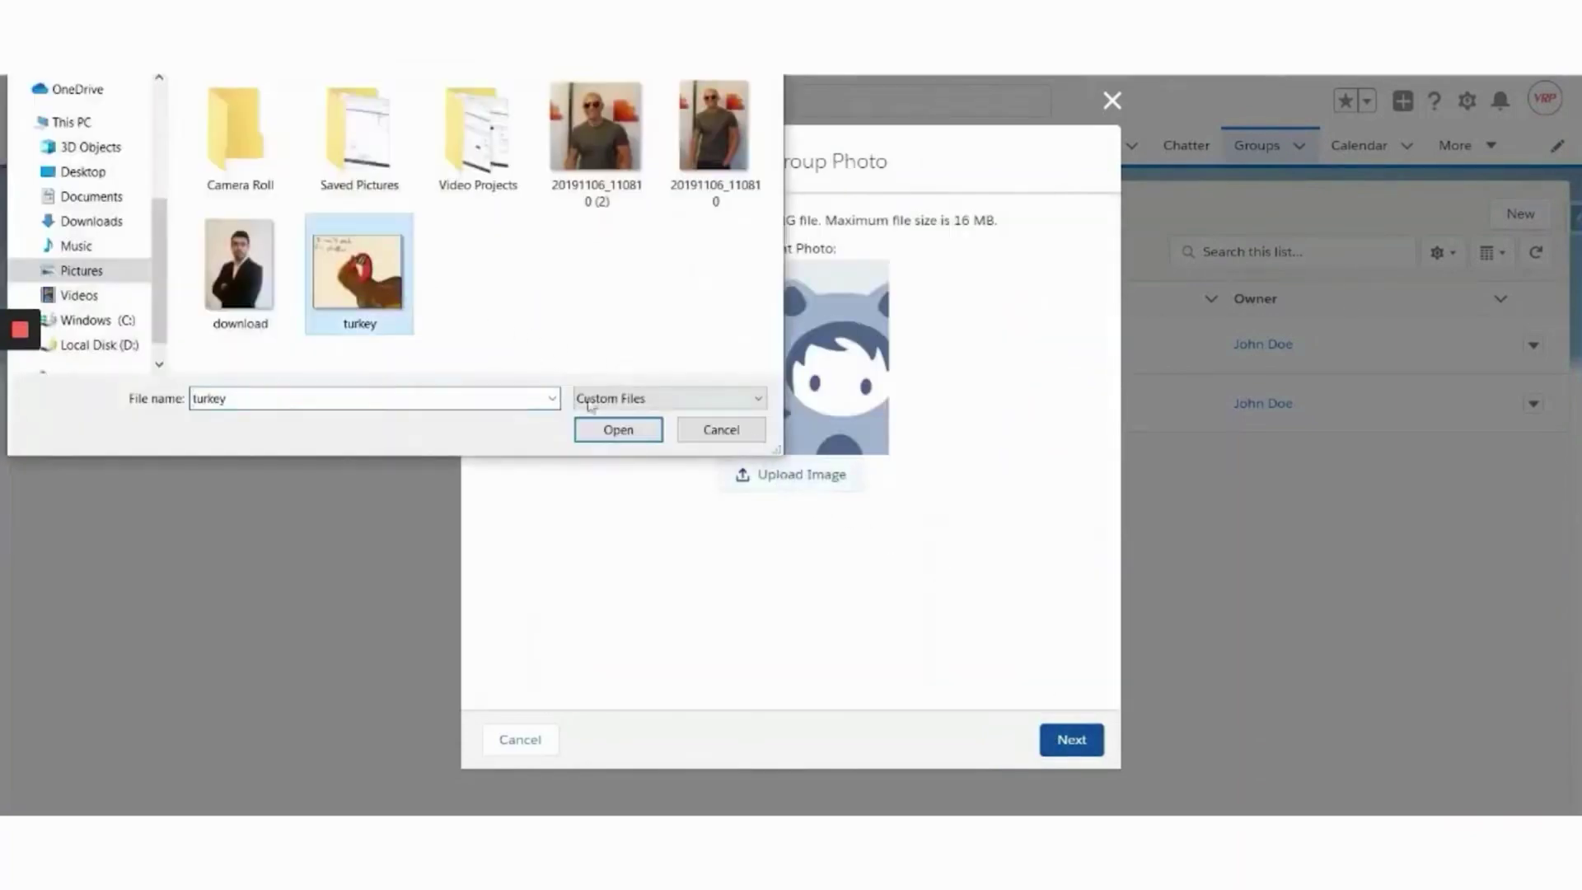
click(618, 429)
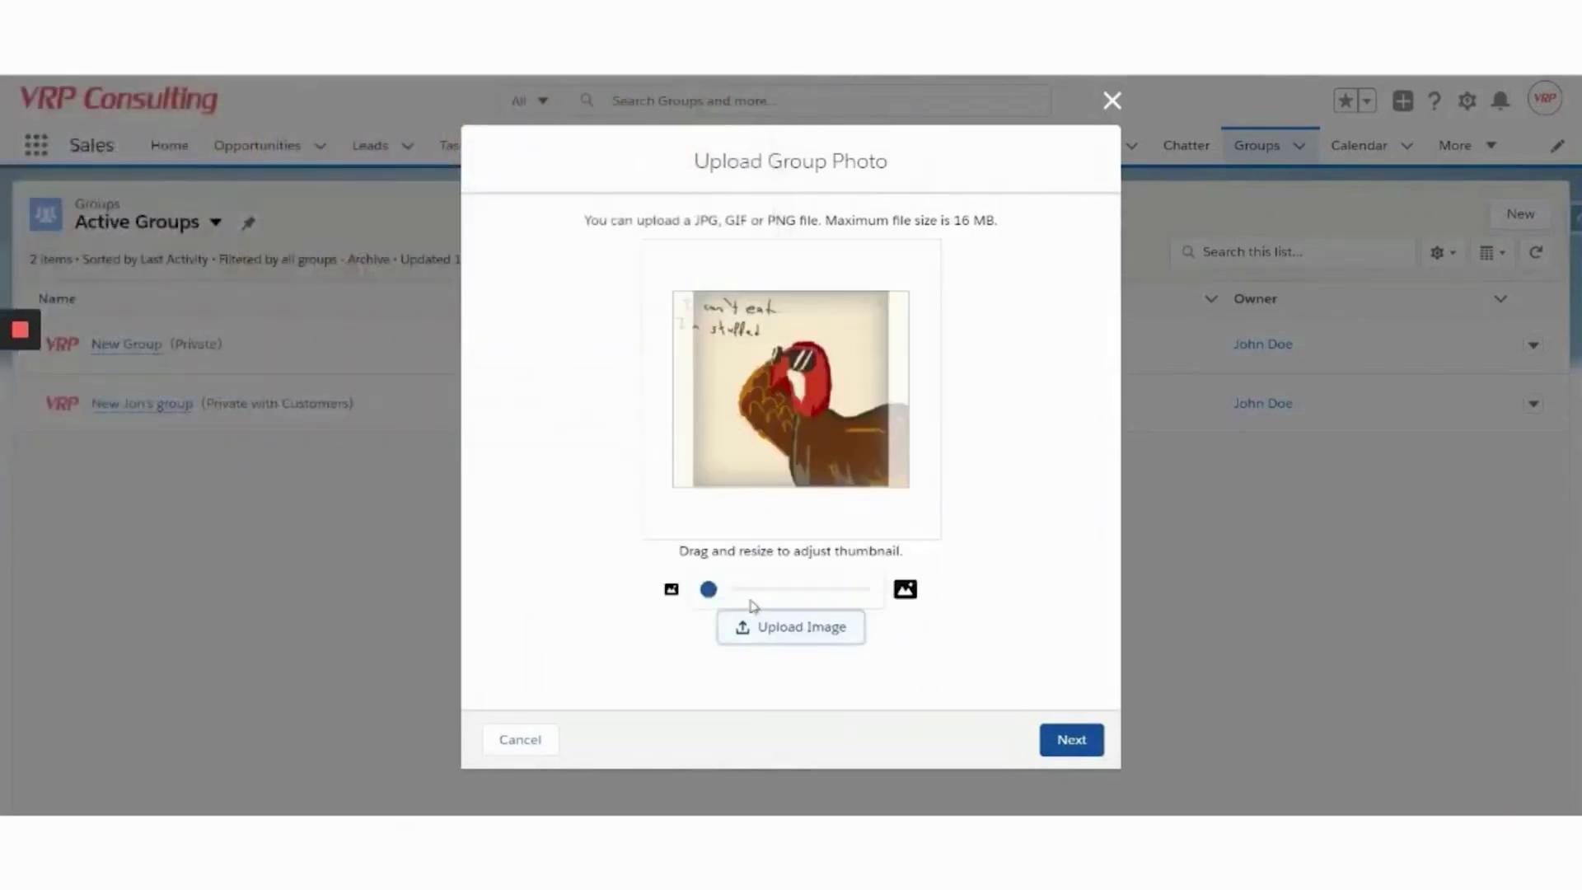
drag(708, 589, 729, 590)
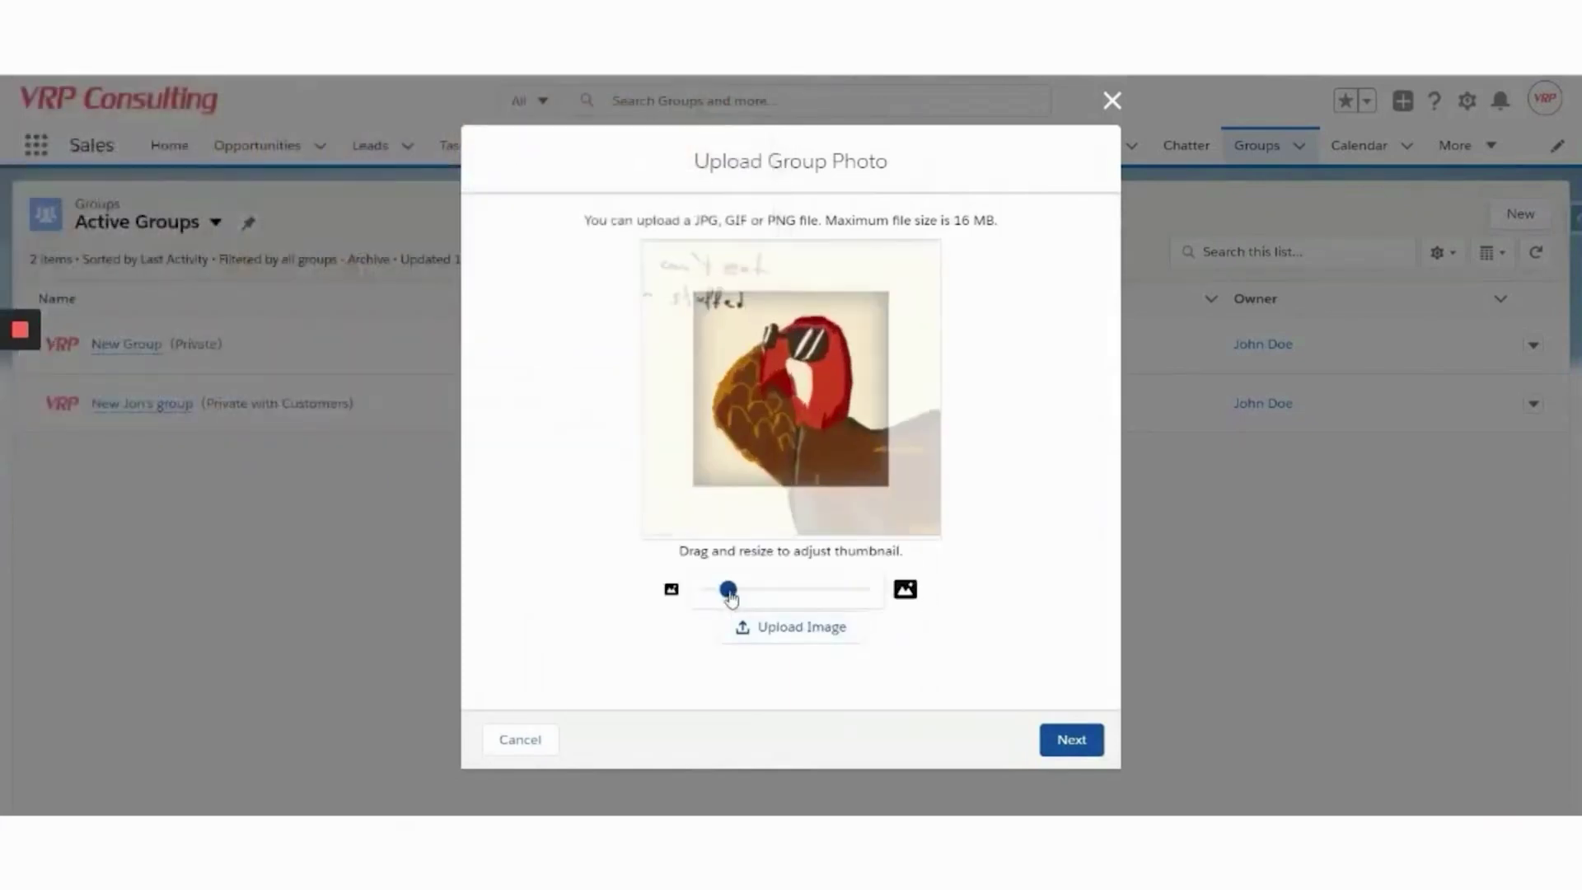
click(1063, 741)
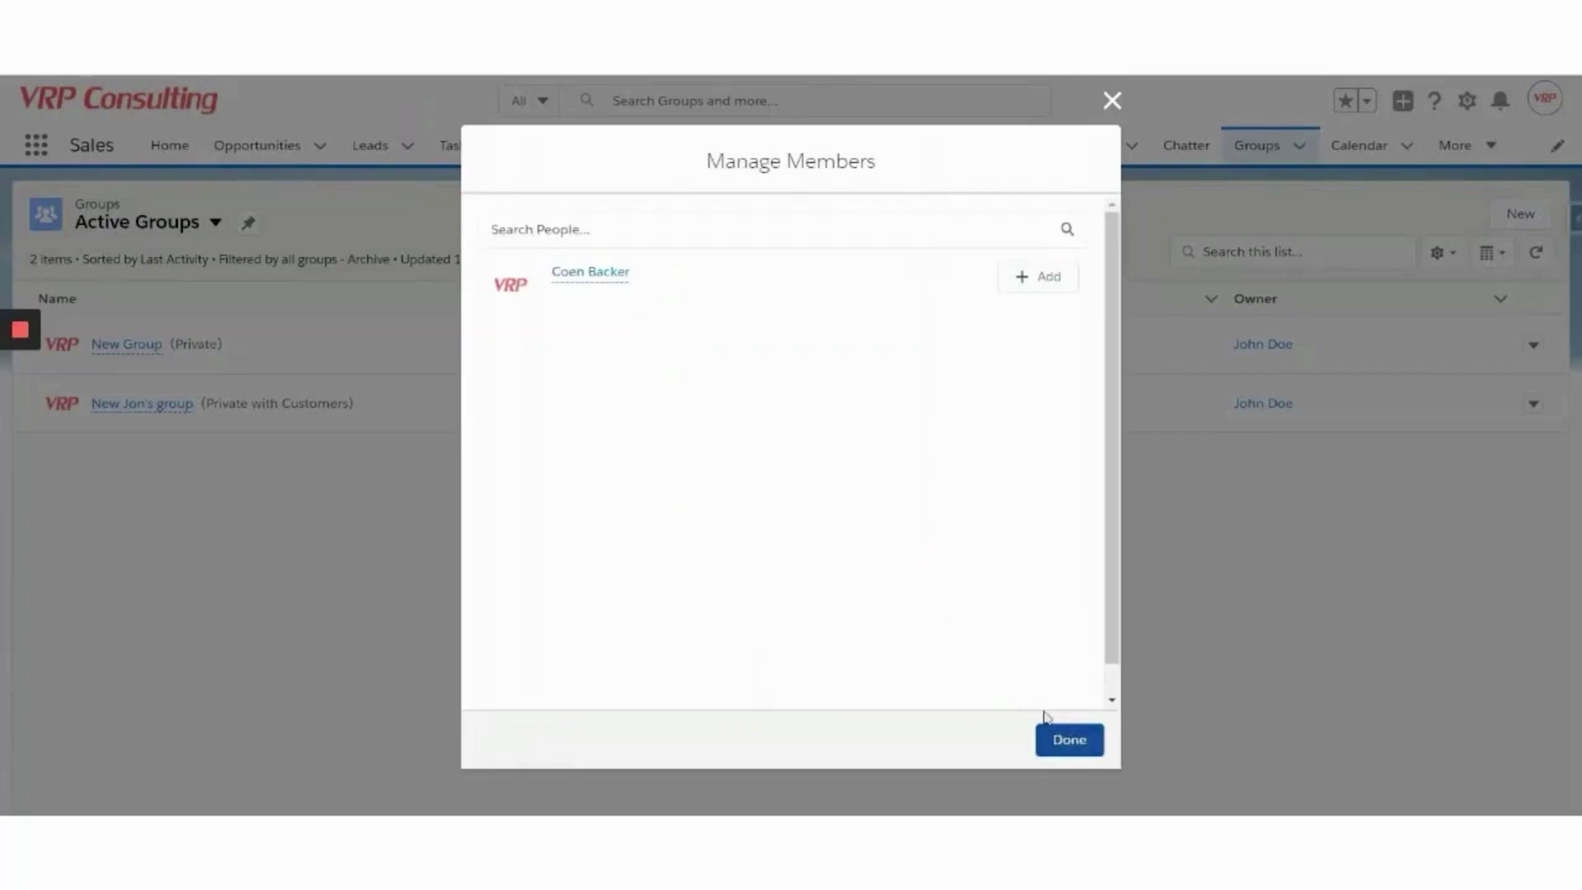
Step: Search for the first colleague by first name and add them to the group
click(668, 229)
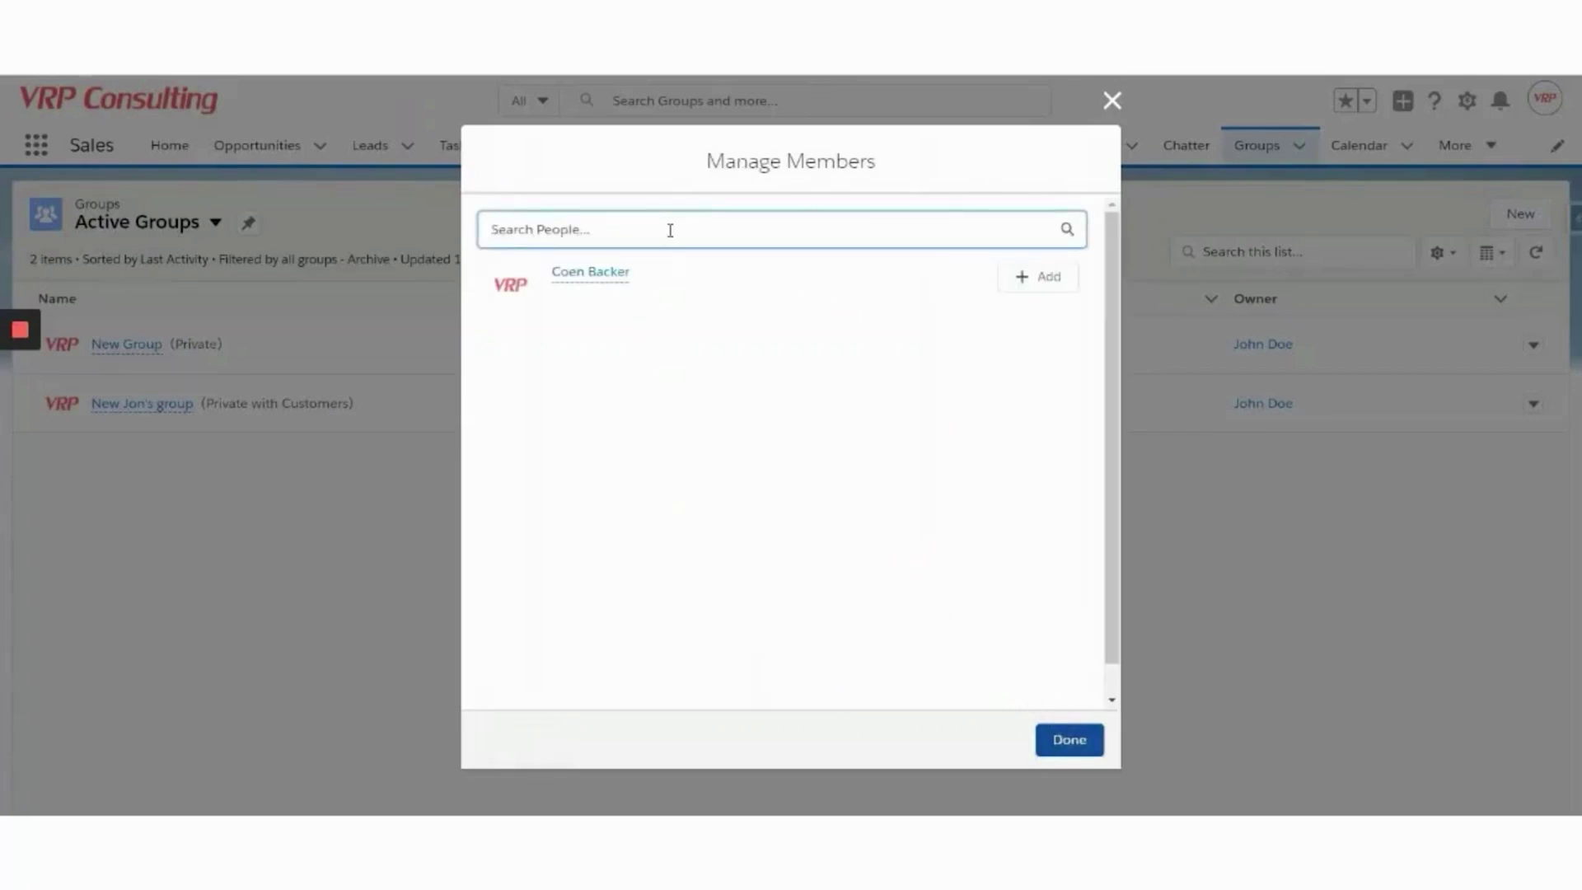
text(jon)
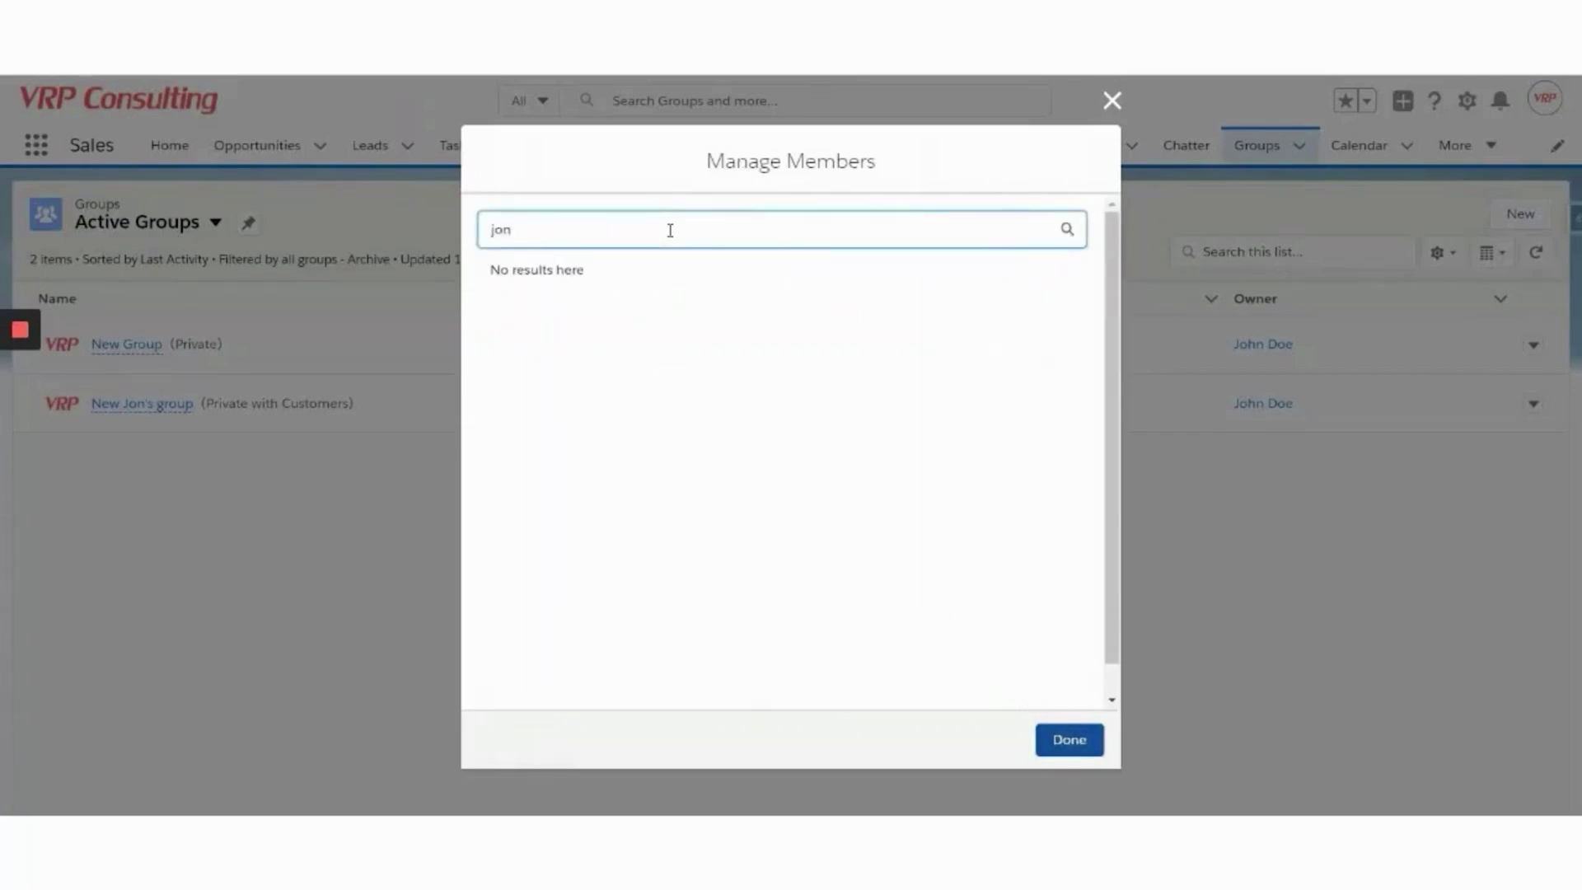
key(BackSpace)
key(BackSpace)
text(oen)
key(BackSpace)
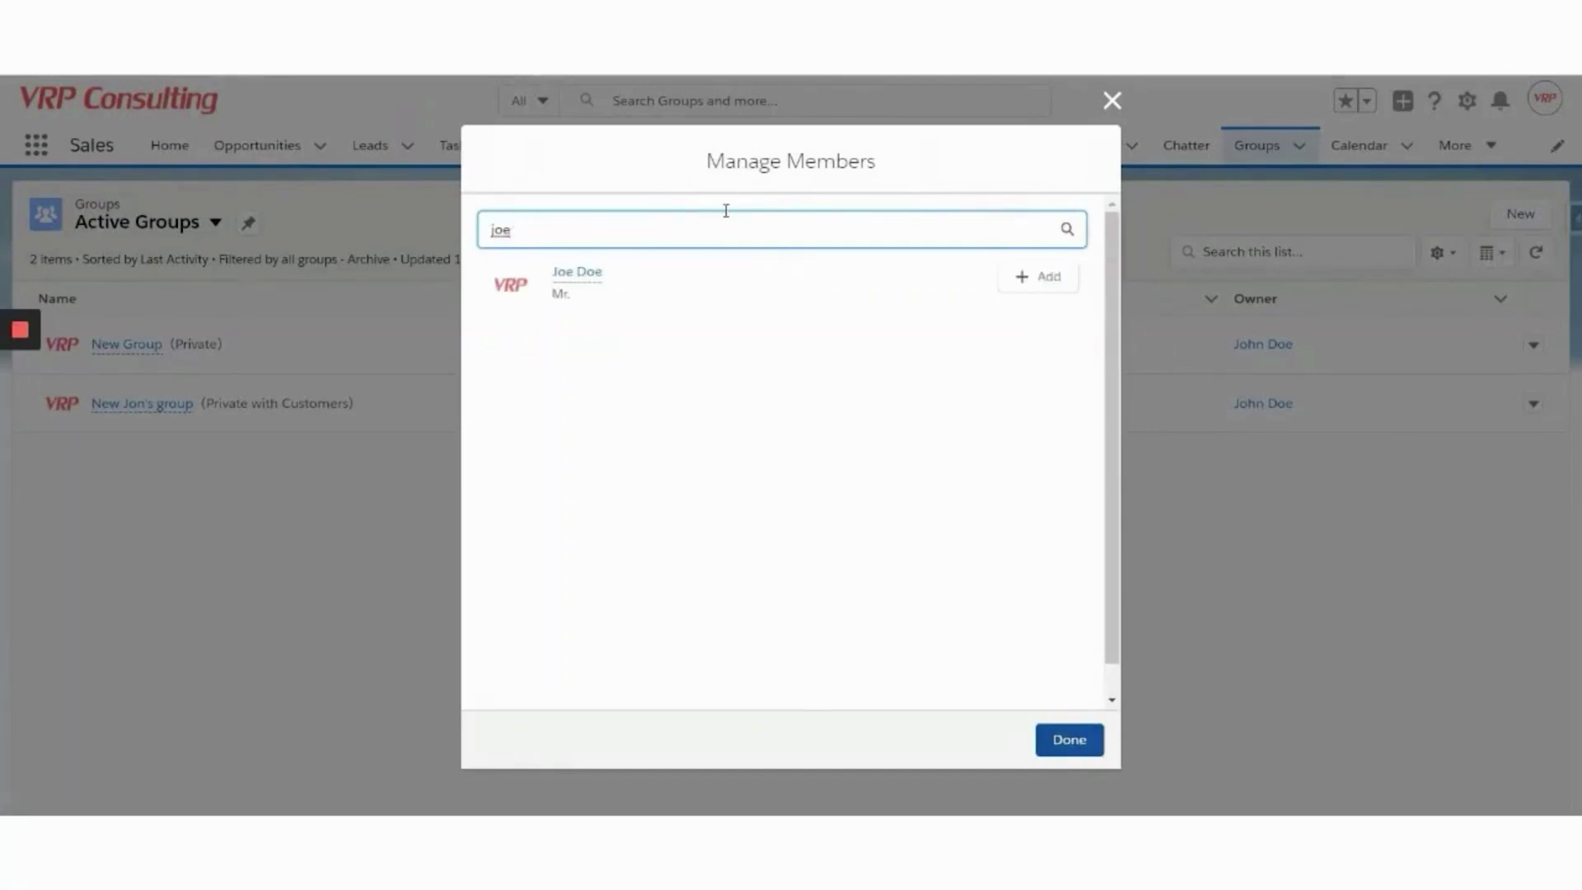
click(1021, 276)
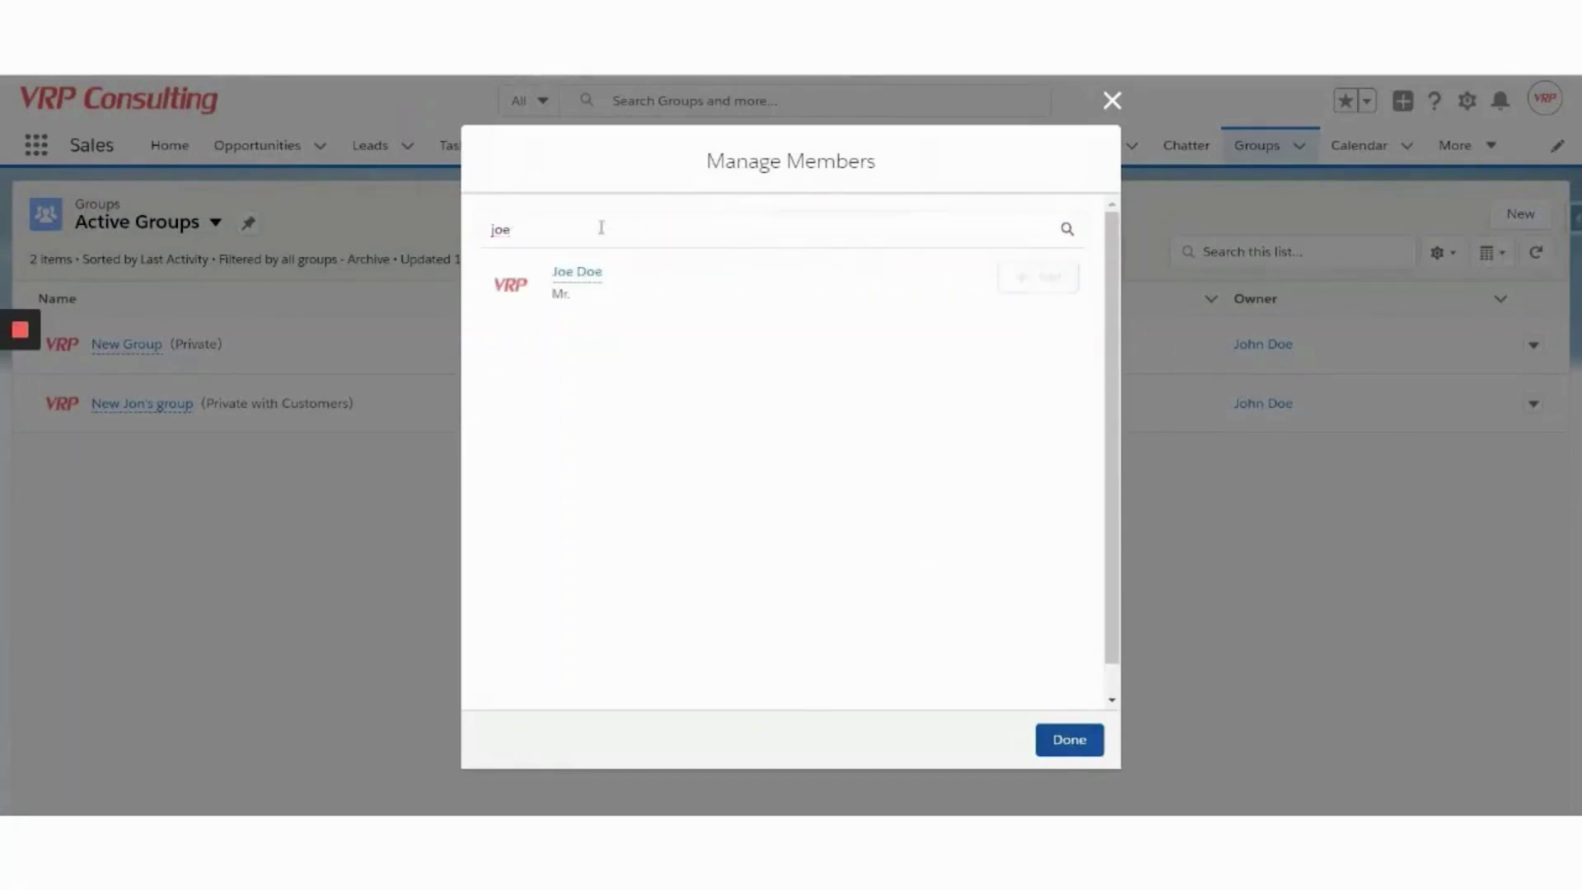
Step: Search for a second colleague by first name, add them to the group, and finish the group setup
click(476, 230)
text(coen)
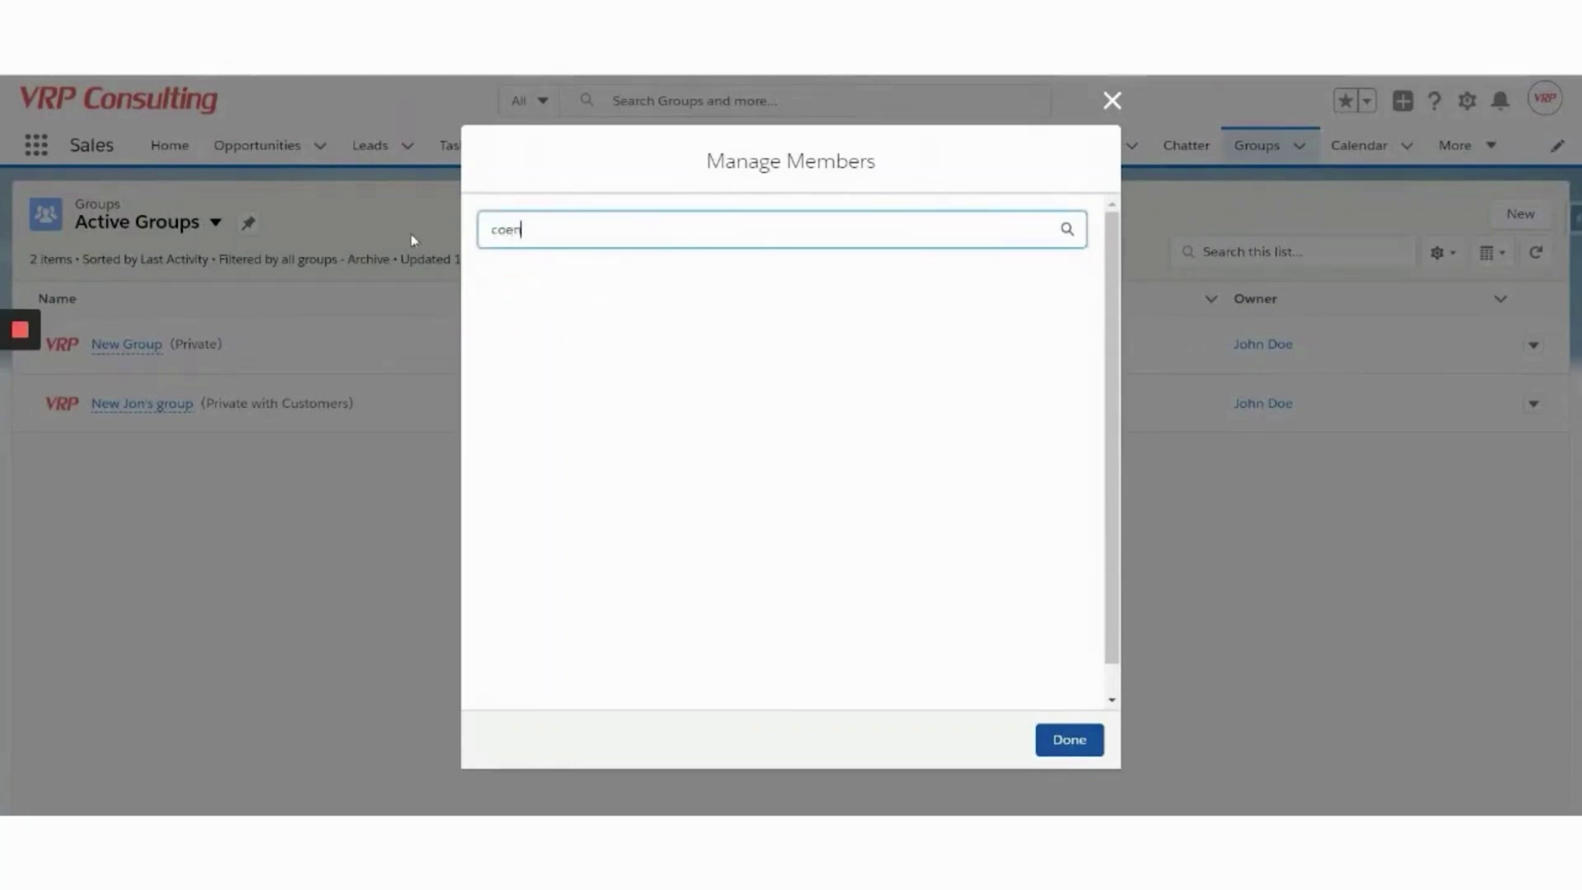
click(1026, 278)
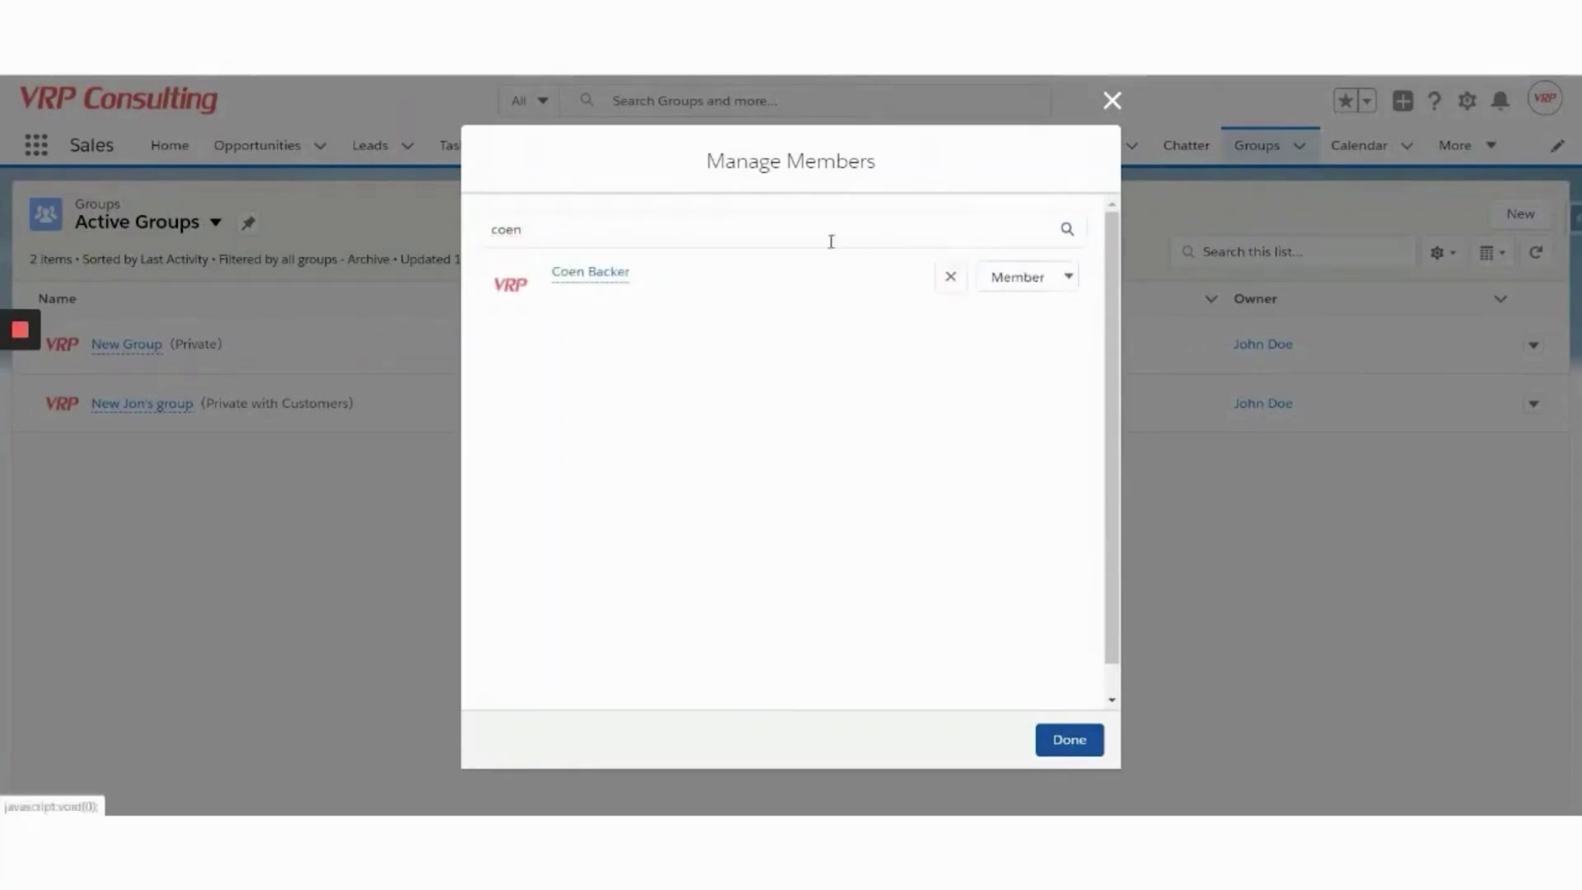
click(1079, 740)
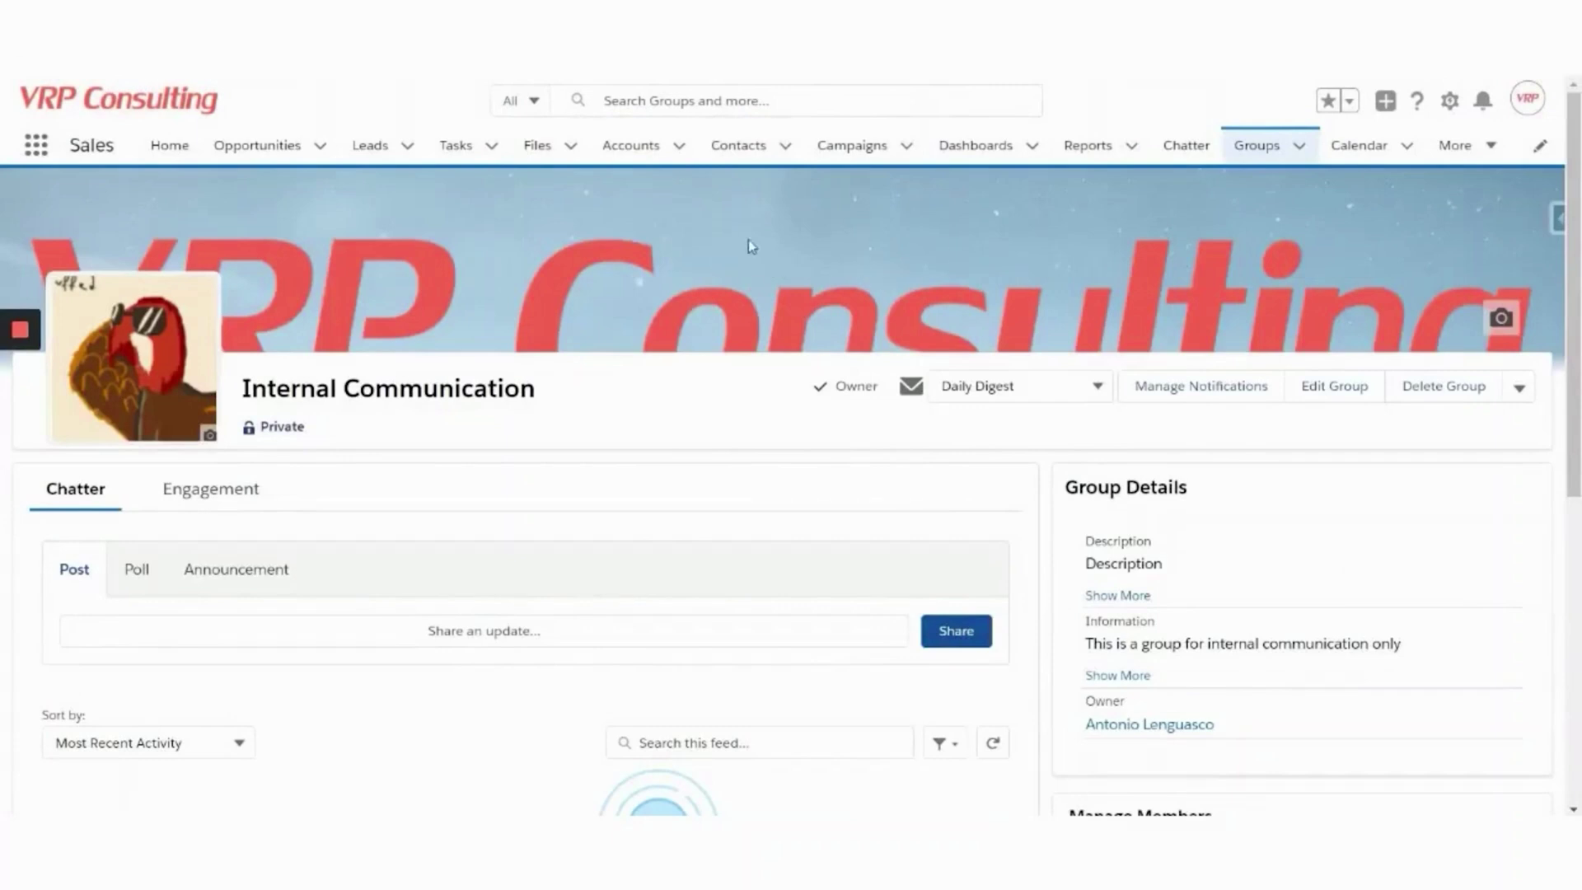
Step: Check the email notification frequency options on the Internal Communication group page
scroll(1579, 232, down, 1)
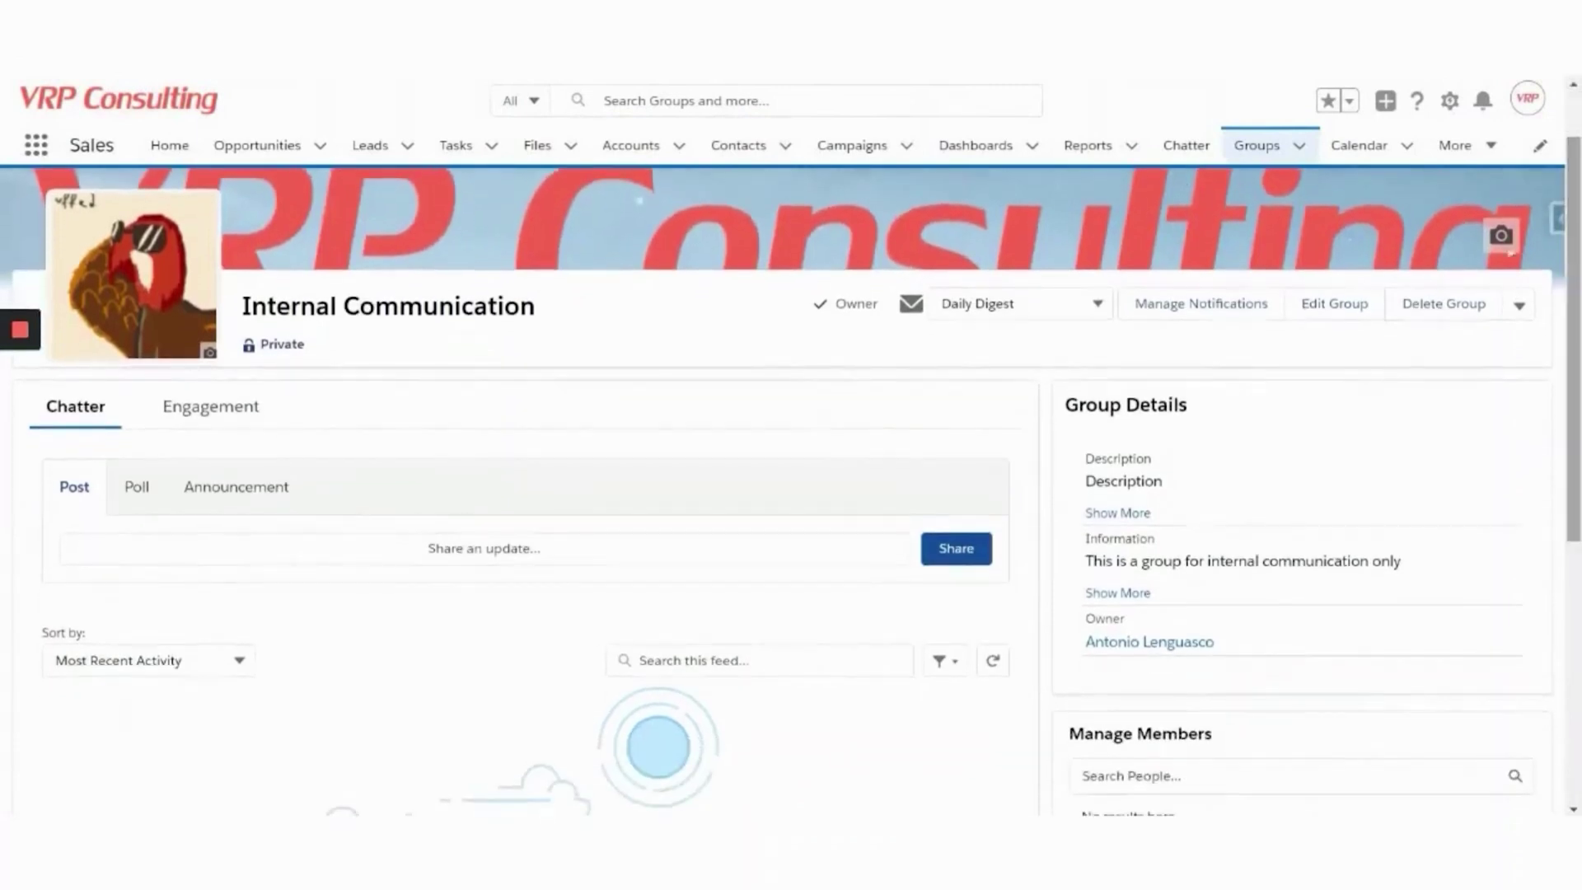
click(1096, 325)
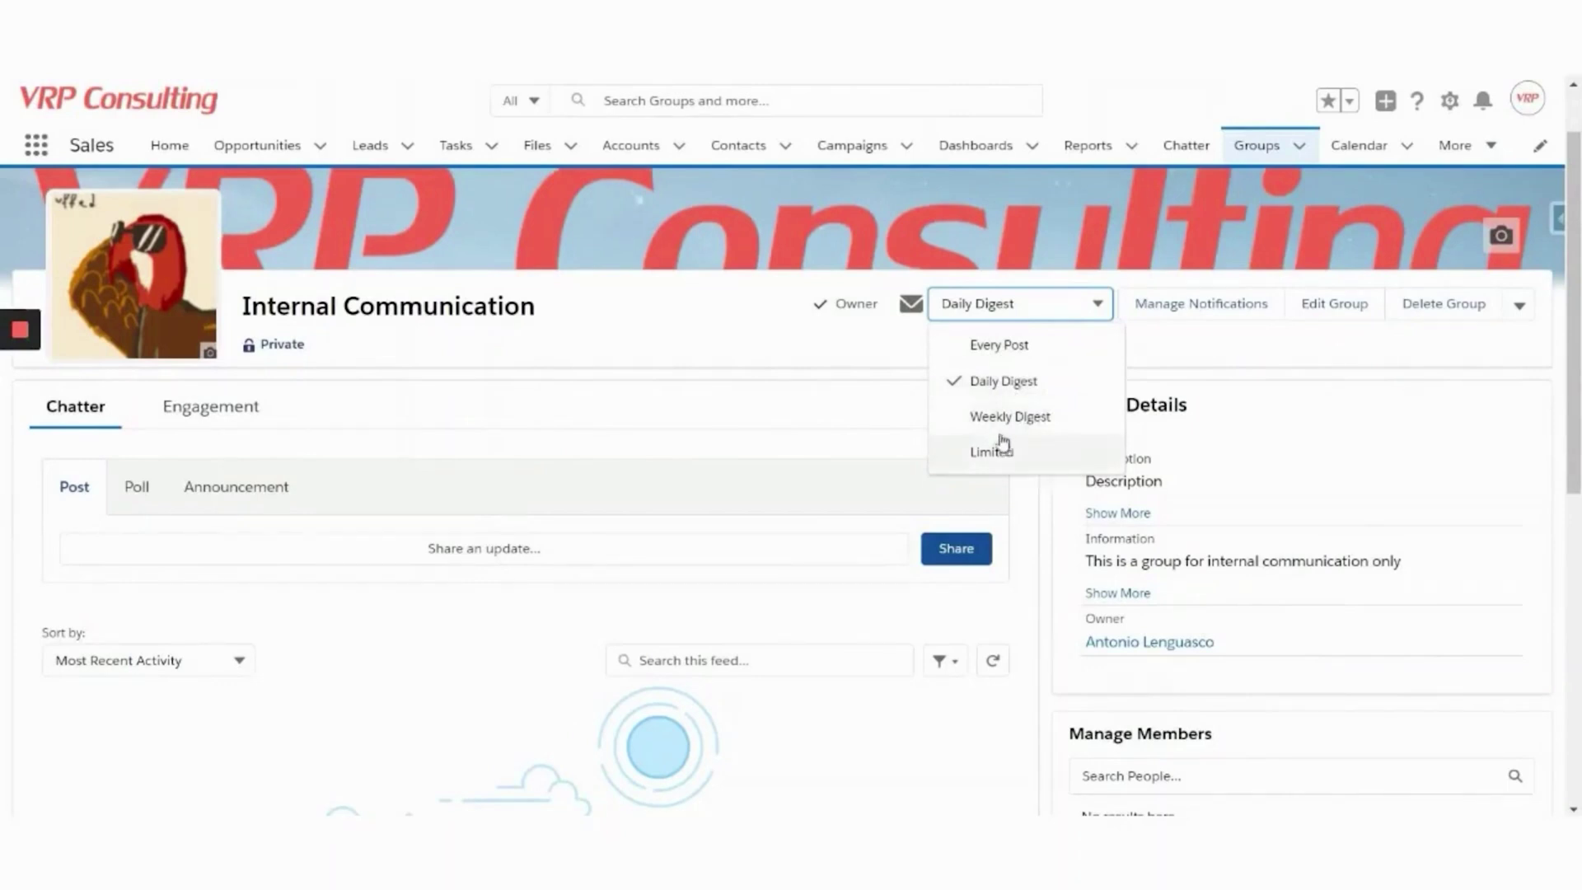
click(1186, 361)
mouse_move(11, 382)
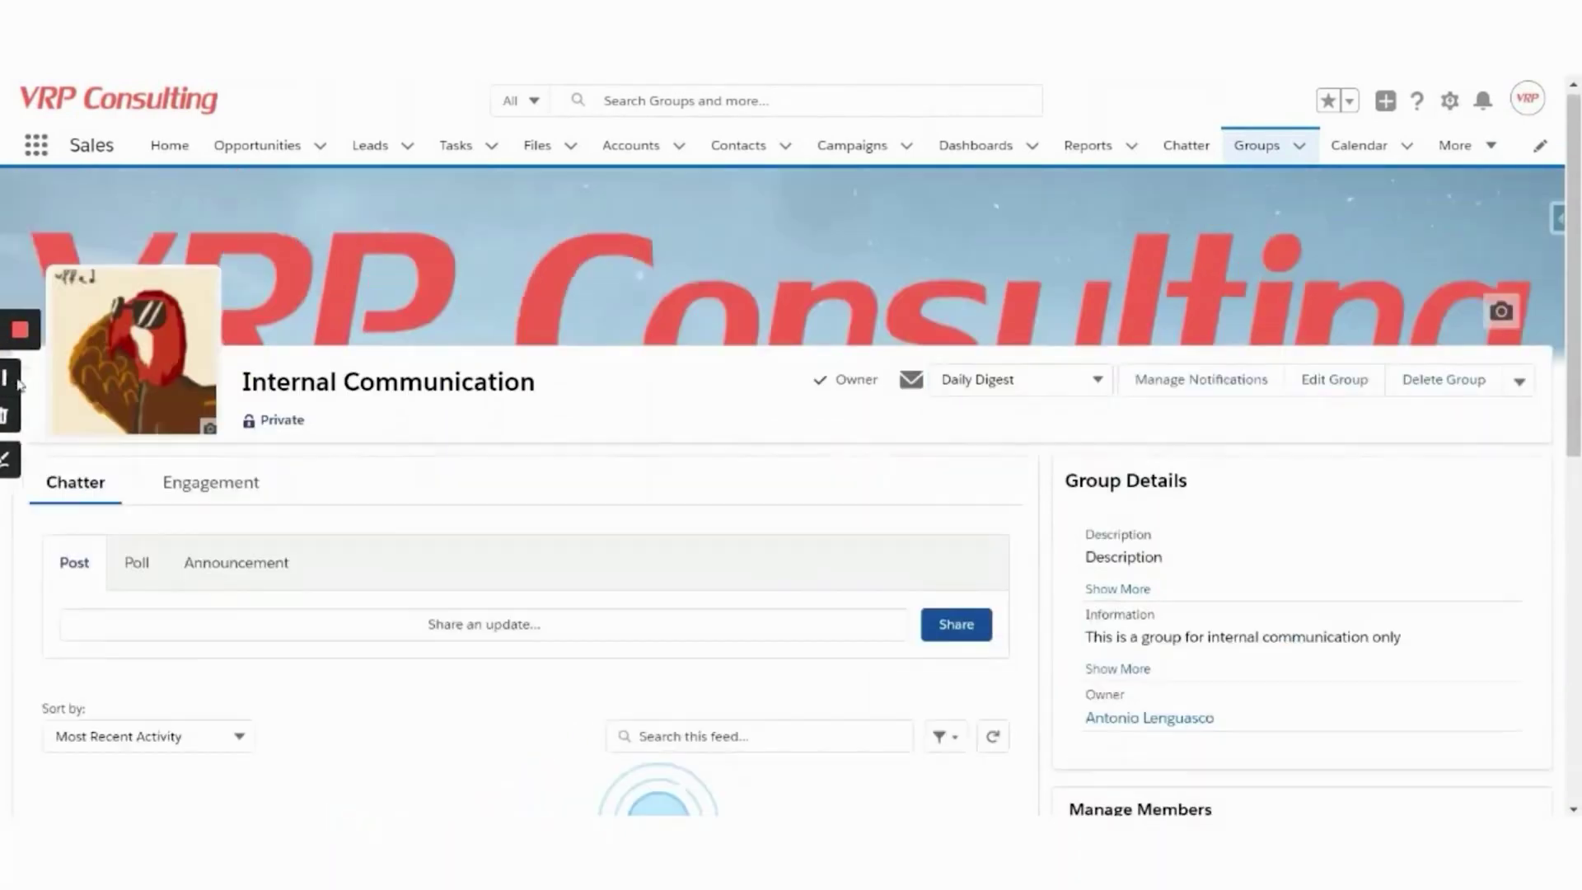
Step: Open the full member list of the group and change the second listed member's membership from the list to Manager
drag(1575, 220, 1575, 458)
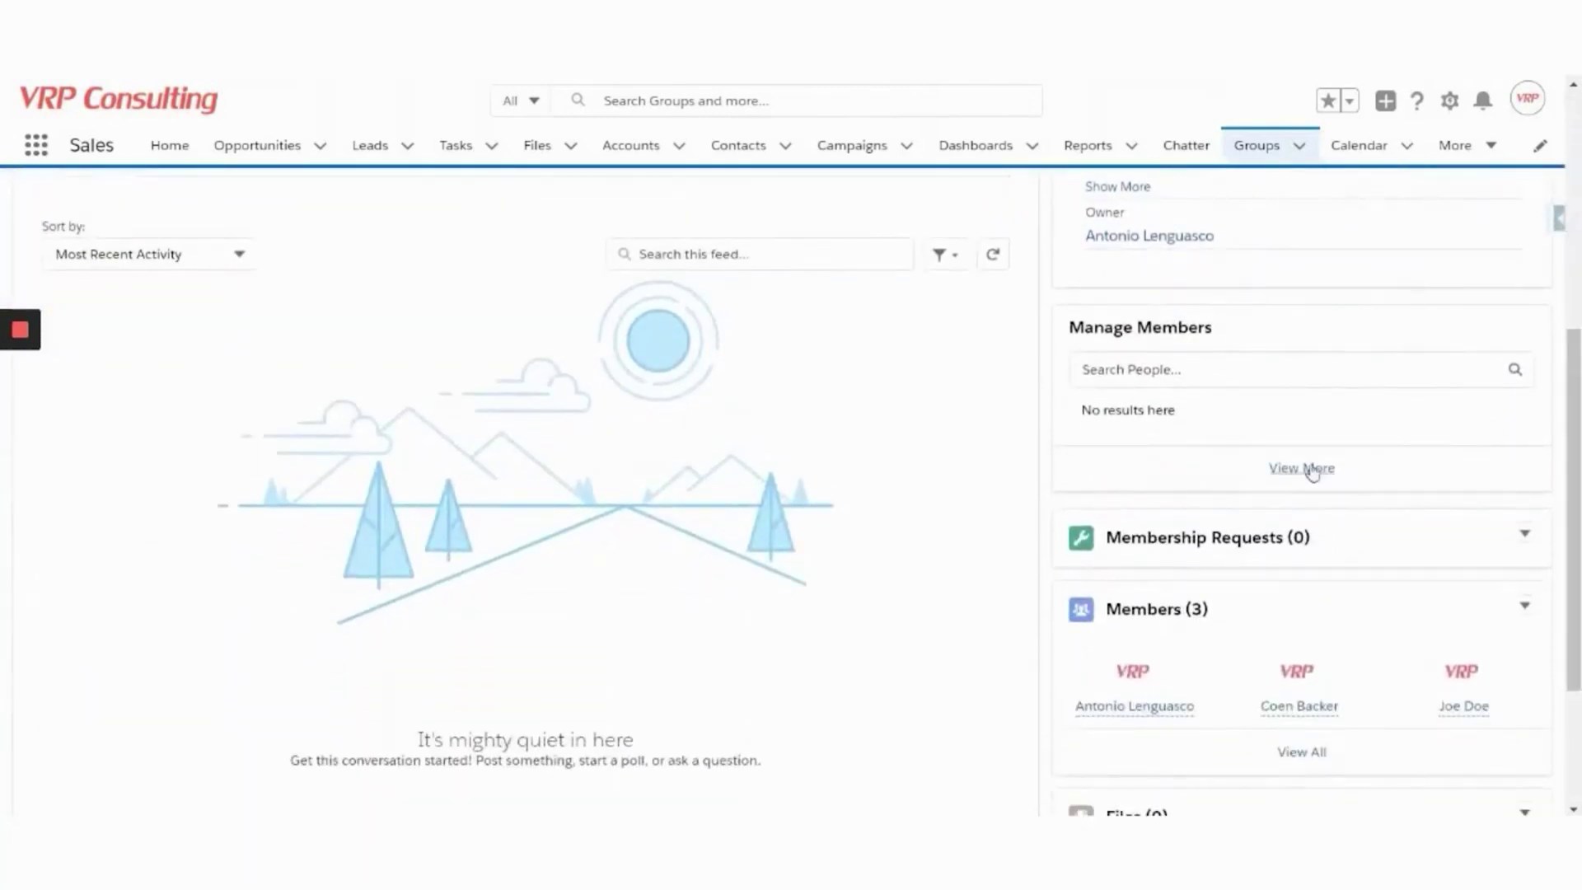
scroll(1306, 466, down, 3)
click(1302, 547)
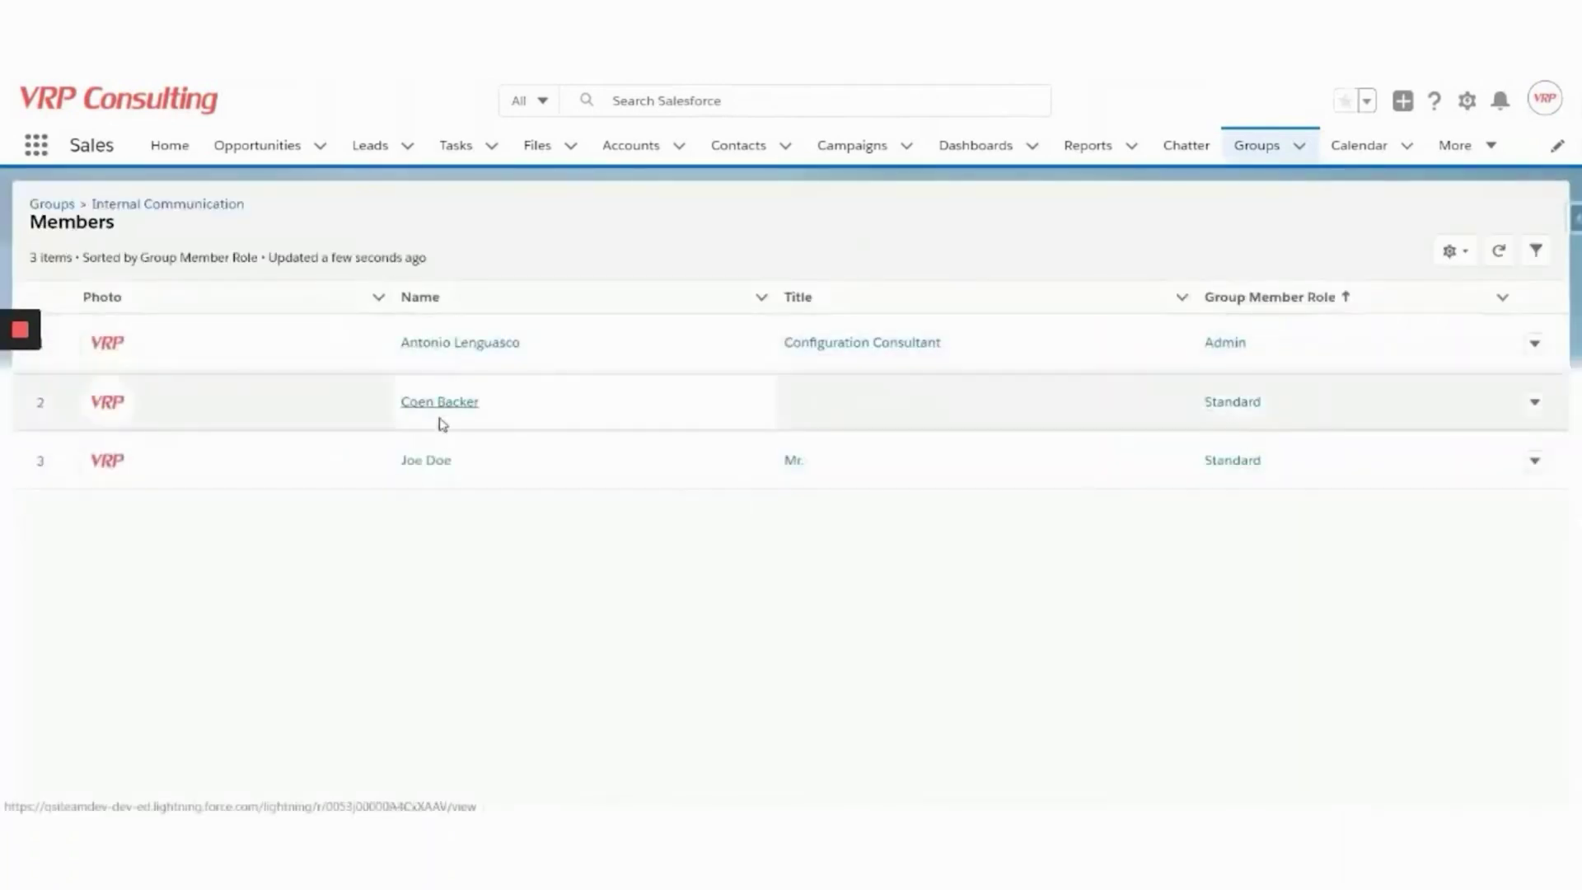
click(1535, 407)
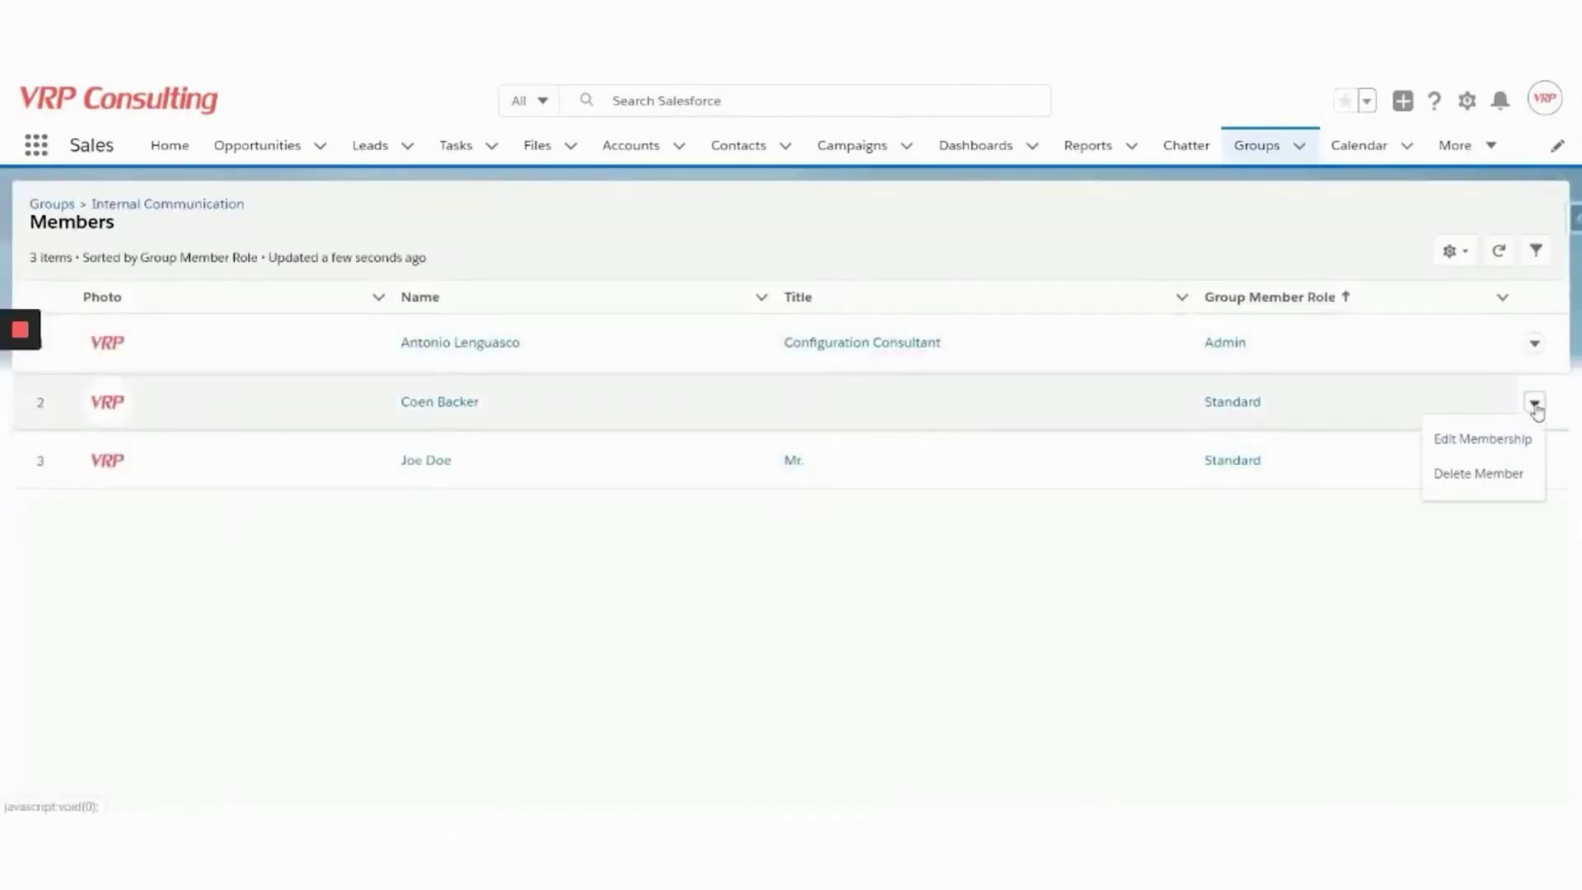
click(1499, 443)
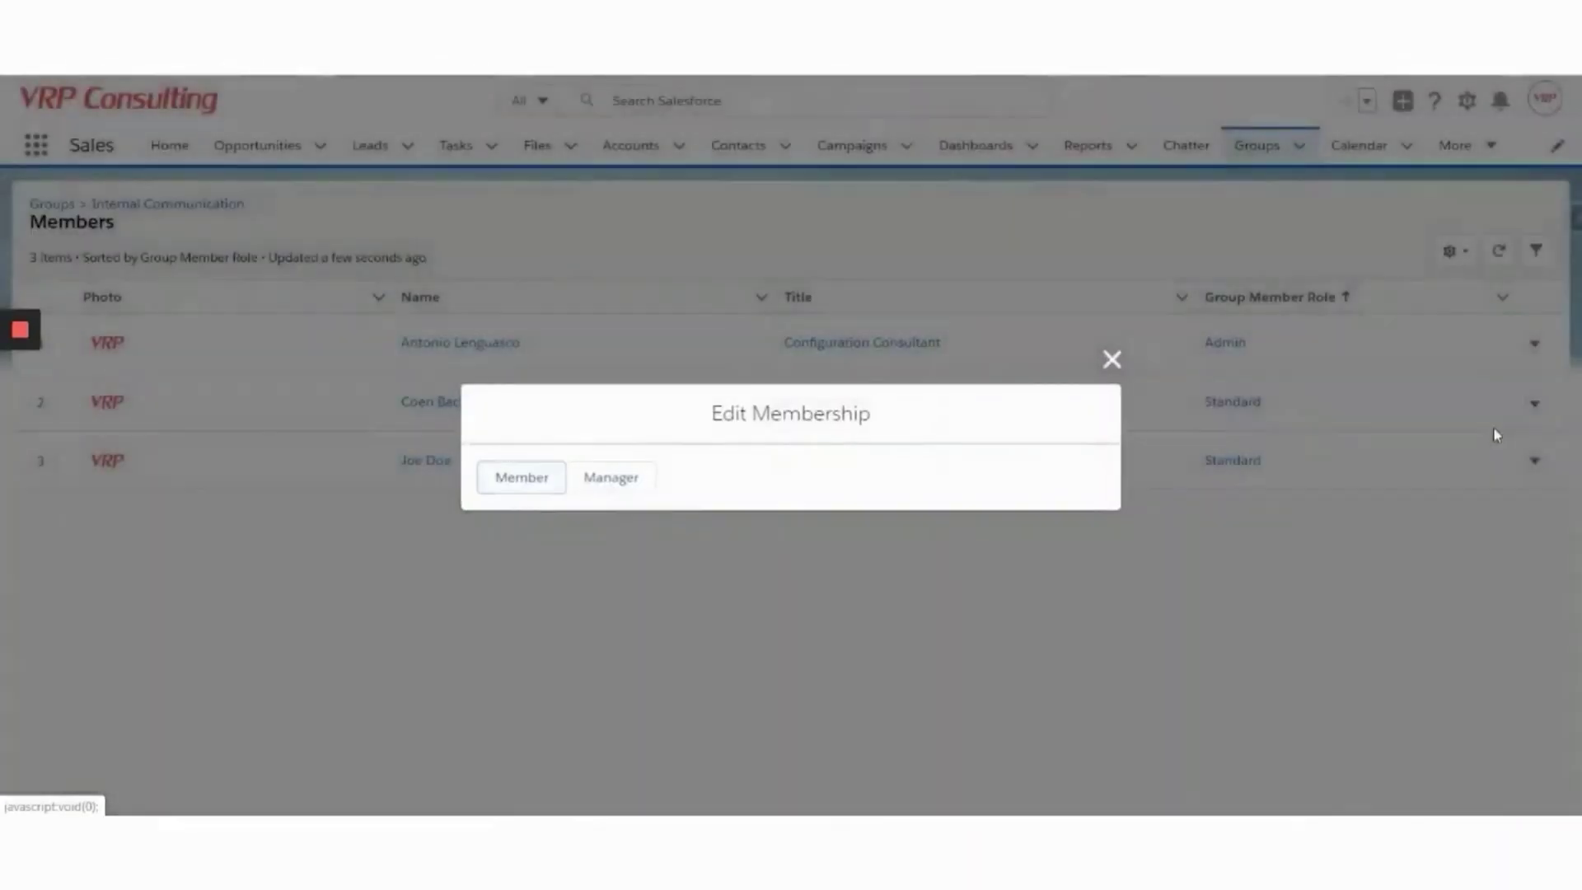
click(614, 481)
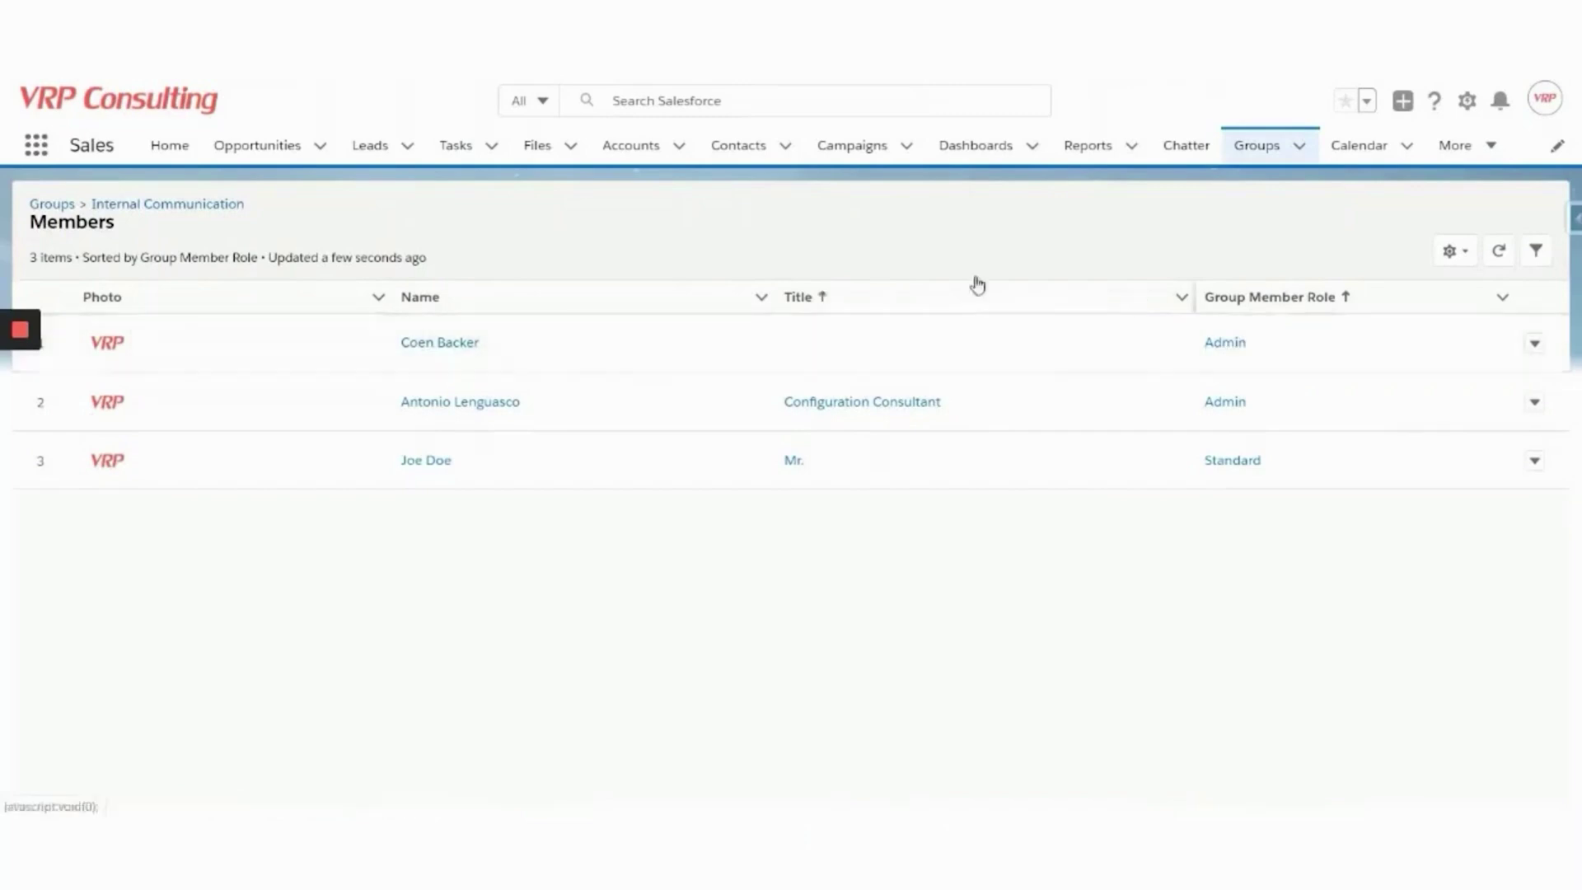
Step: Return to the Internal Communication group page and share the post "This is a welcome post"
click(142, 206)
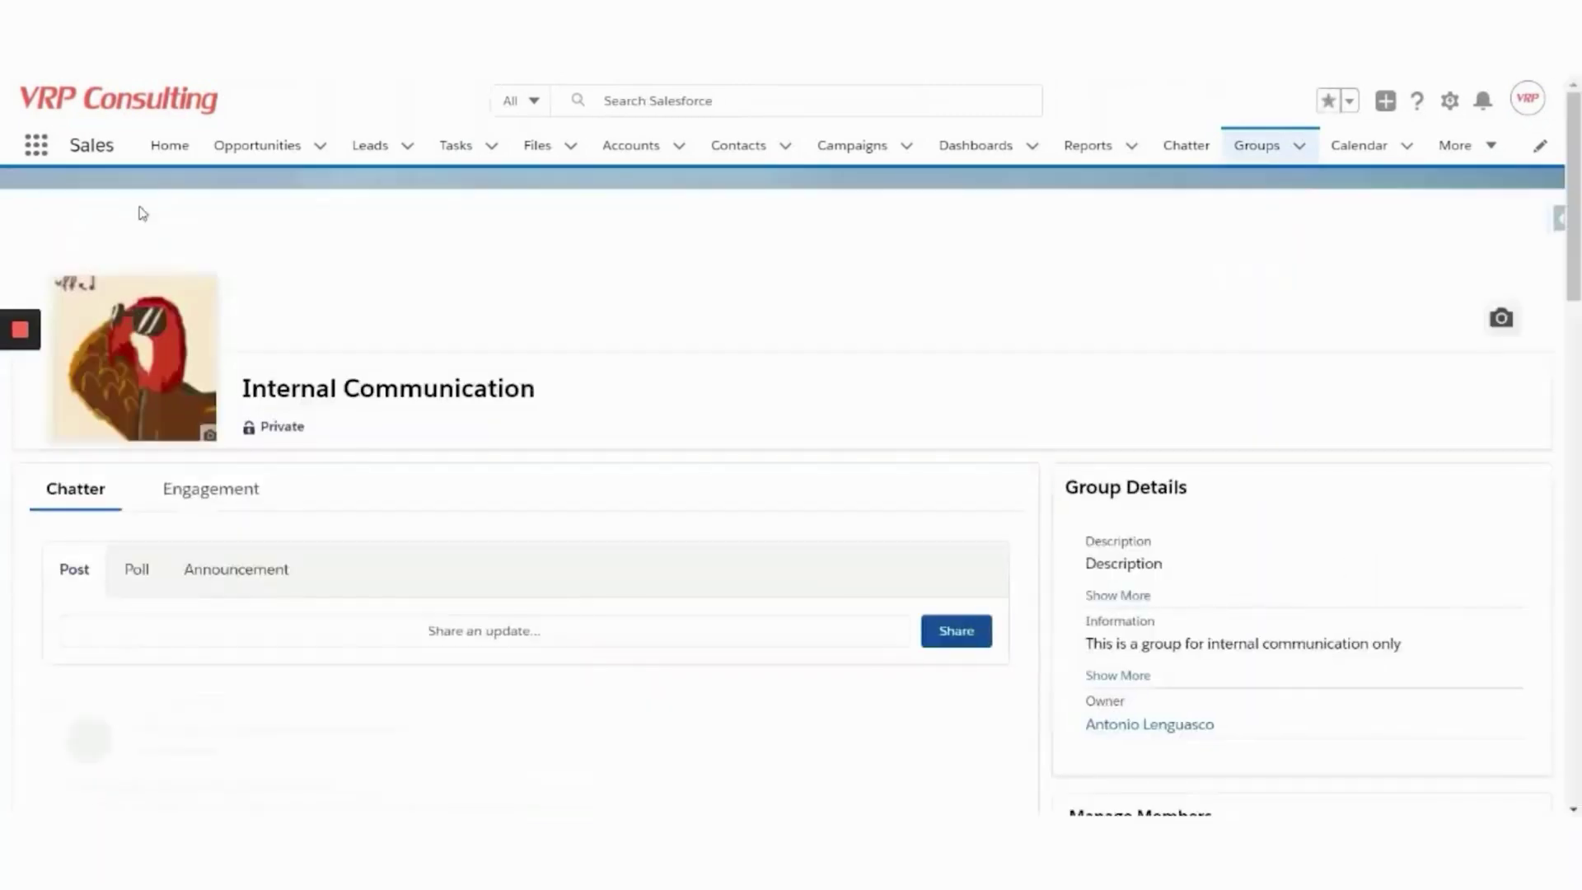
scroll(198, 398, down, 2)
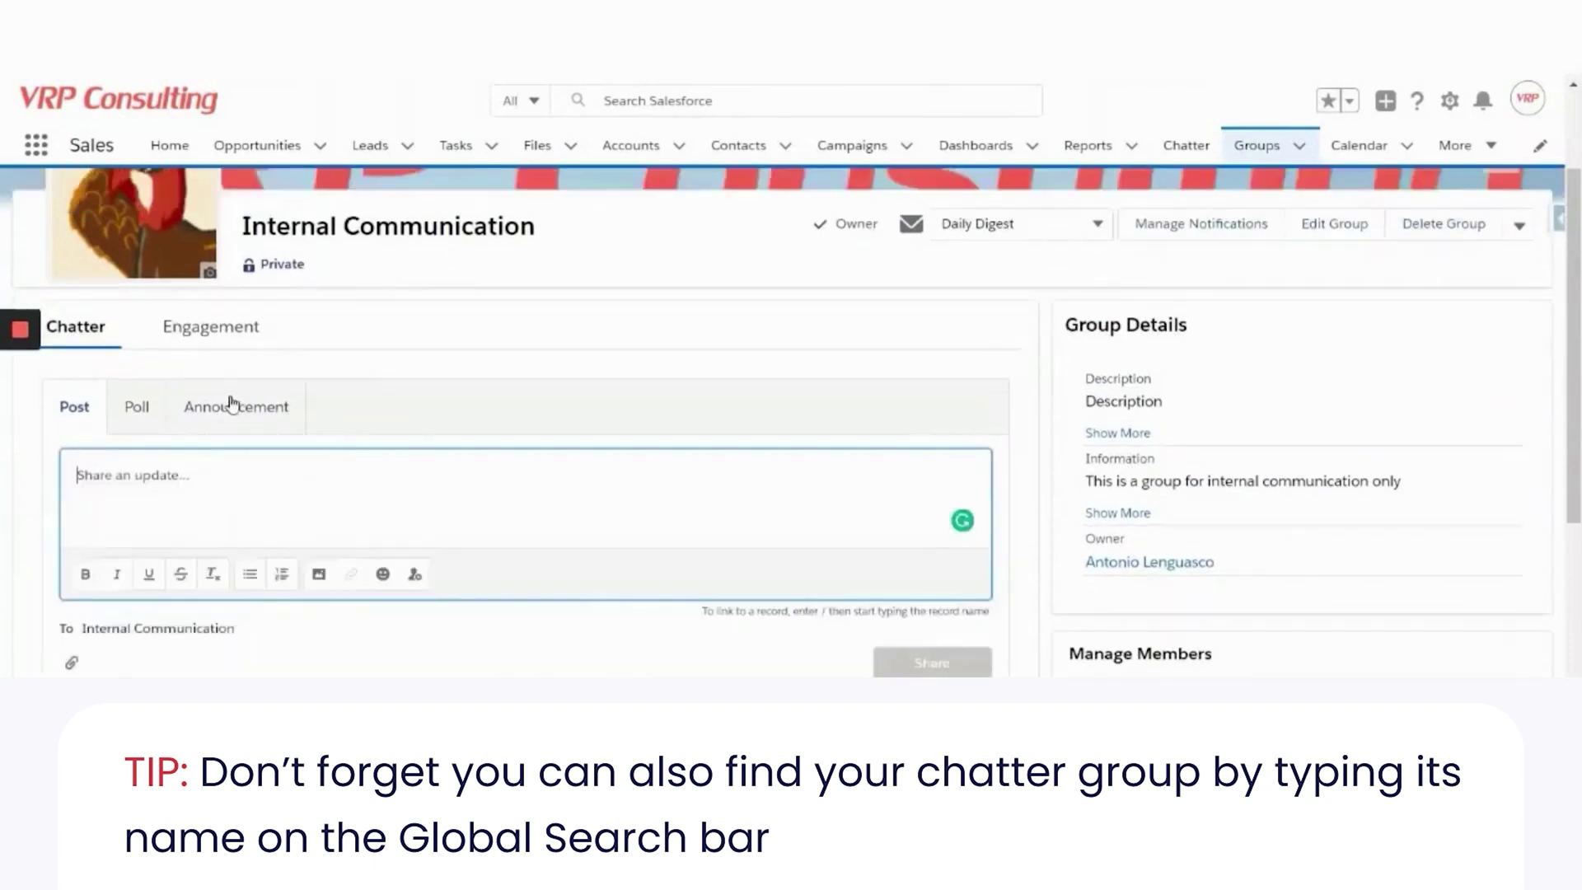
text(This)
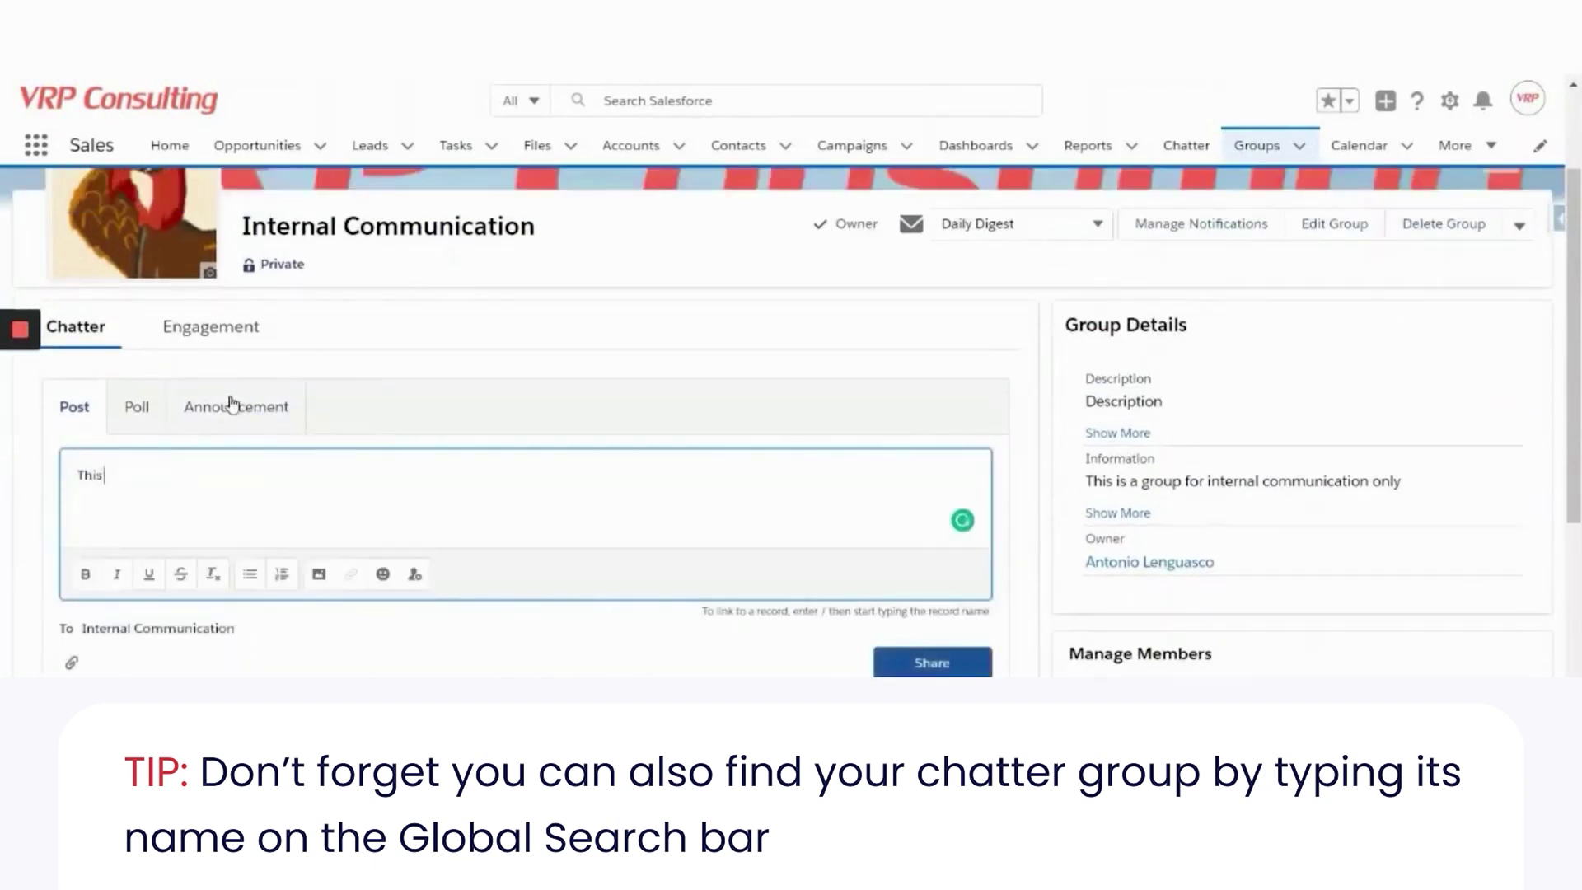
text( is a welcome post)
click(939, 663)
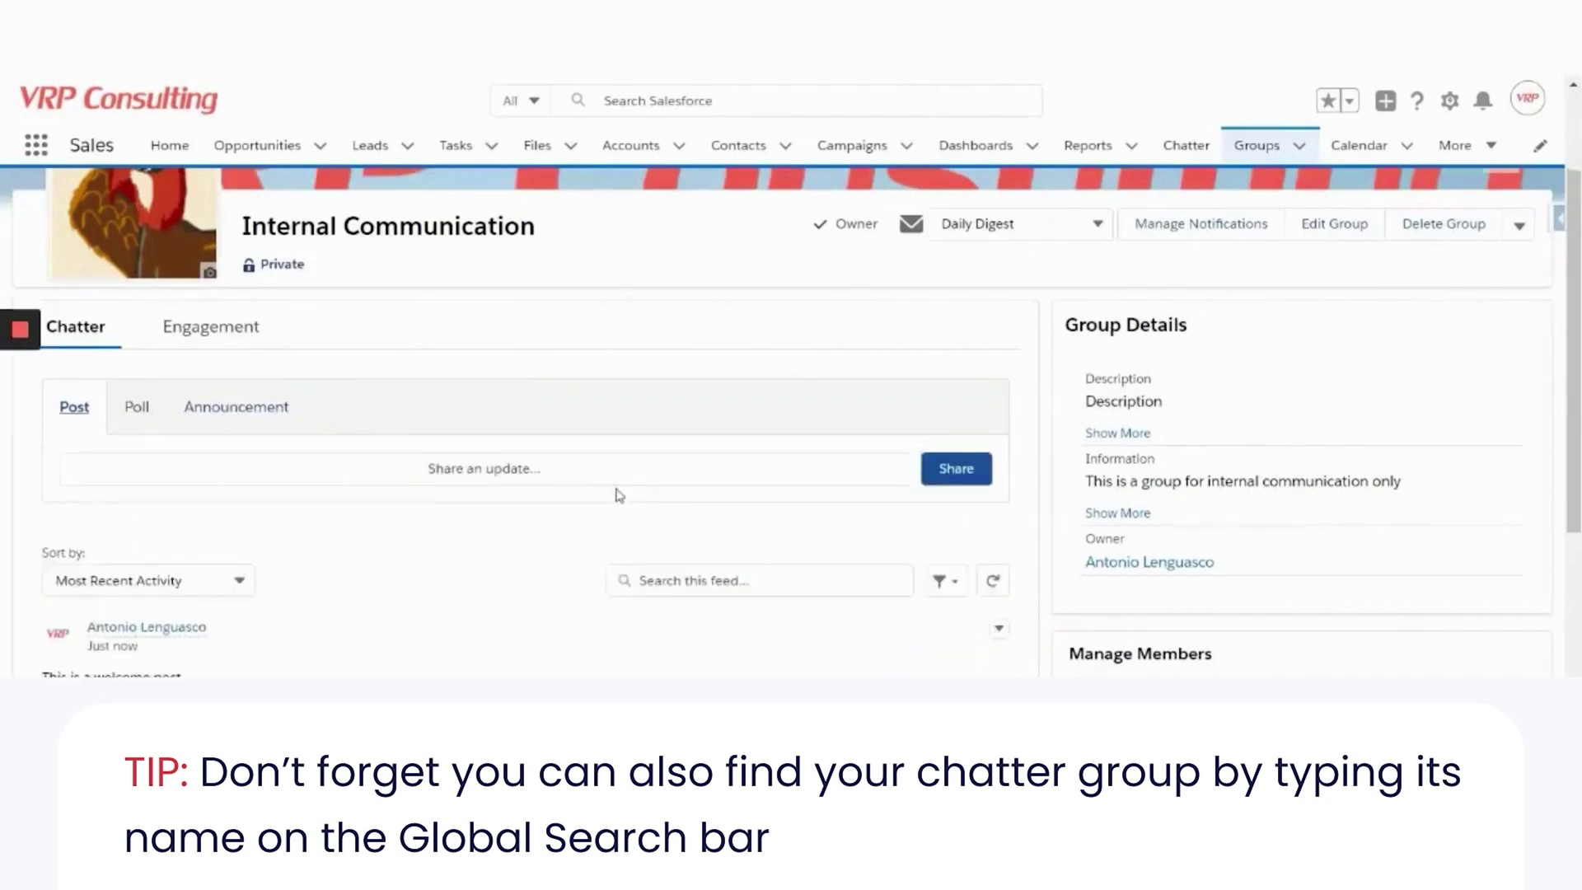
scroll(280, 459, down, 4)
Step: Start a group poll asking "Where are we eating tomorrow?" with "bistro 1" as the first choice
scroll(289, 460, up, 5)
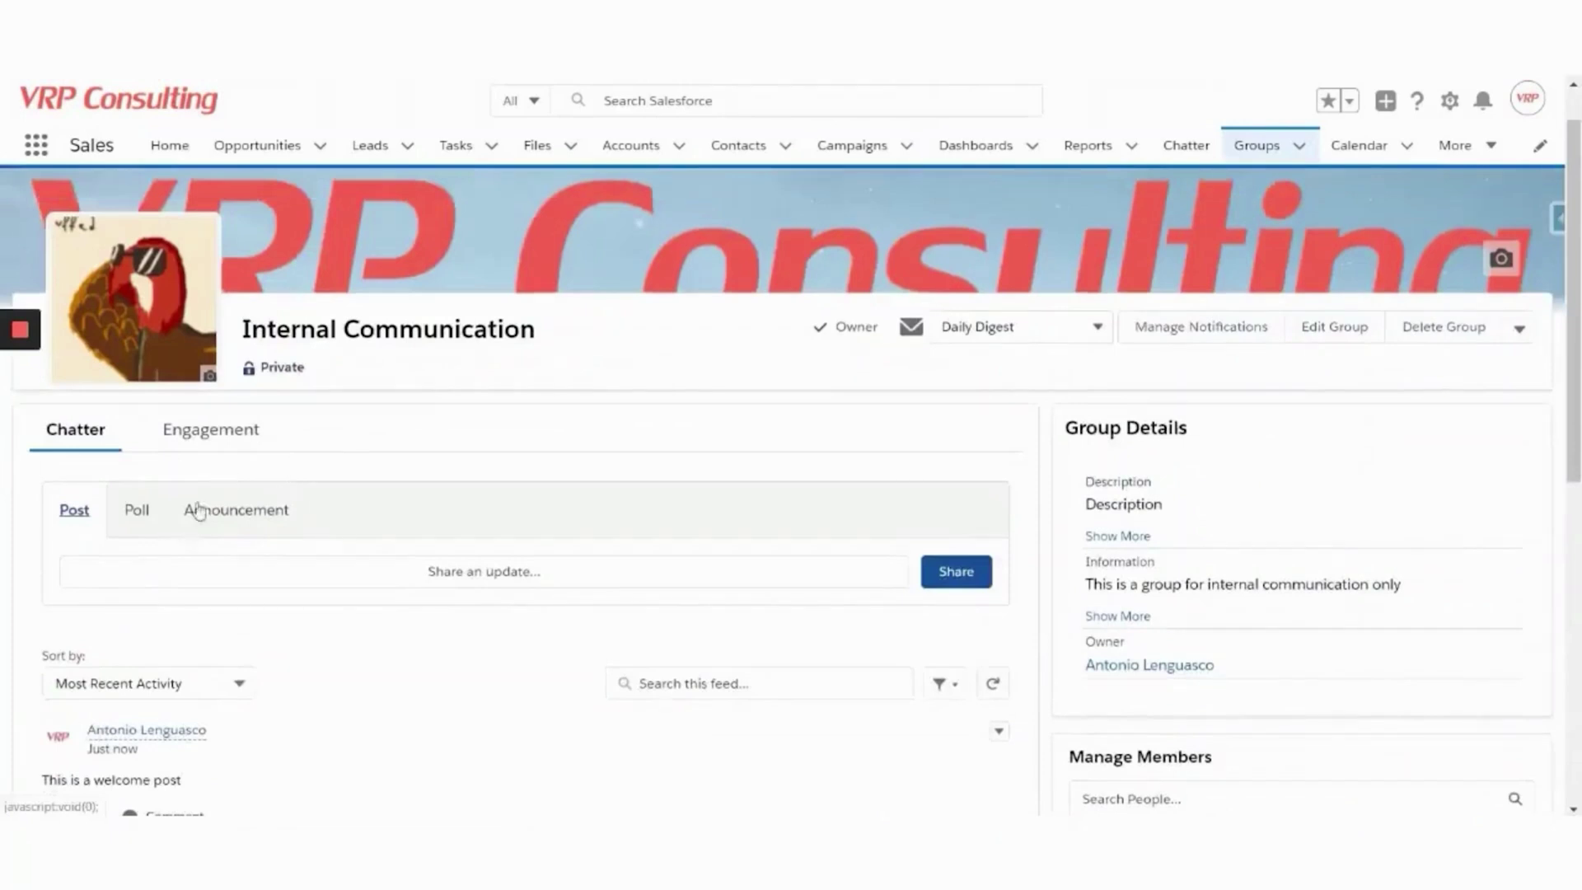
click(125, 517)
scroll(280, 436, down, 2)
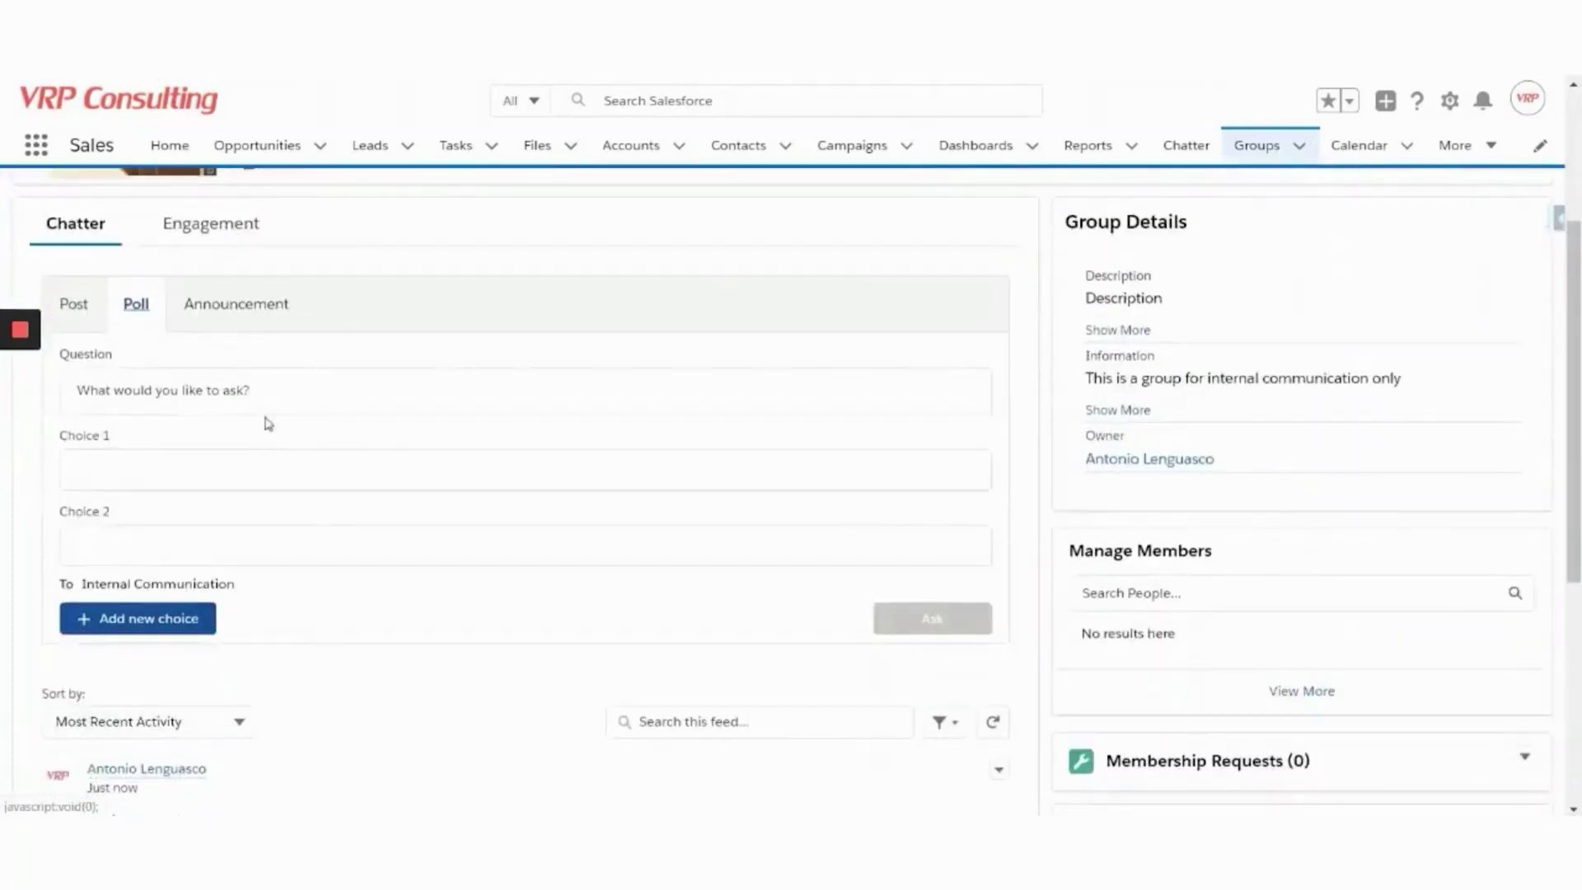
click(289, 392)
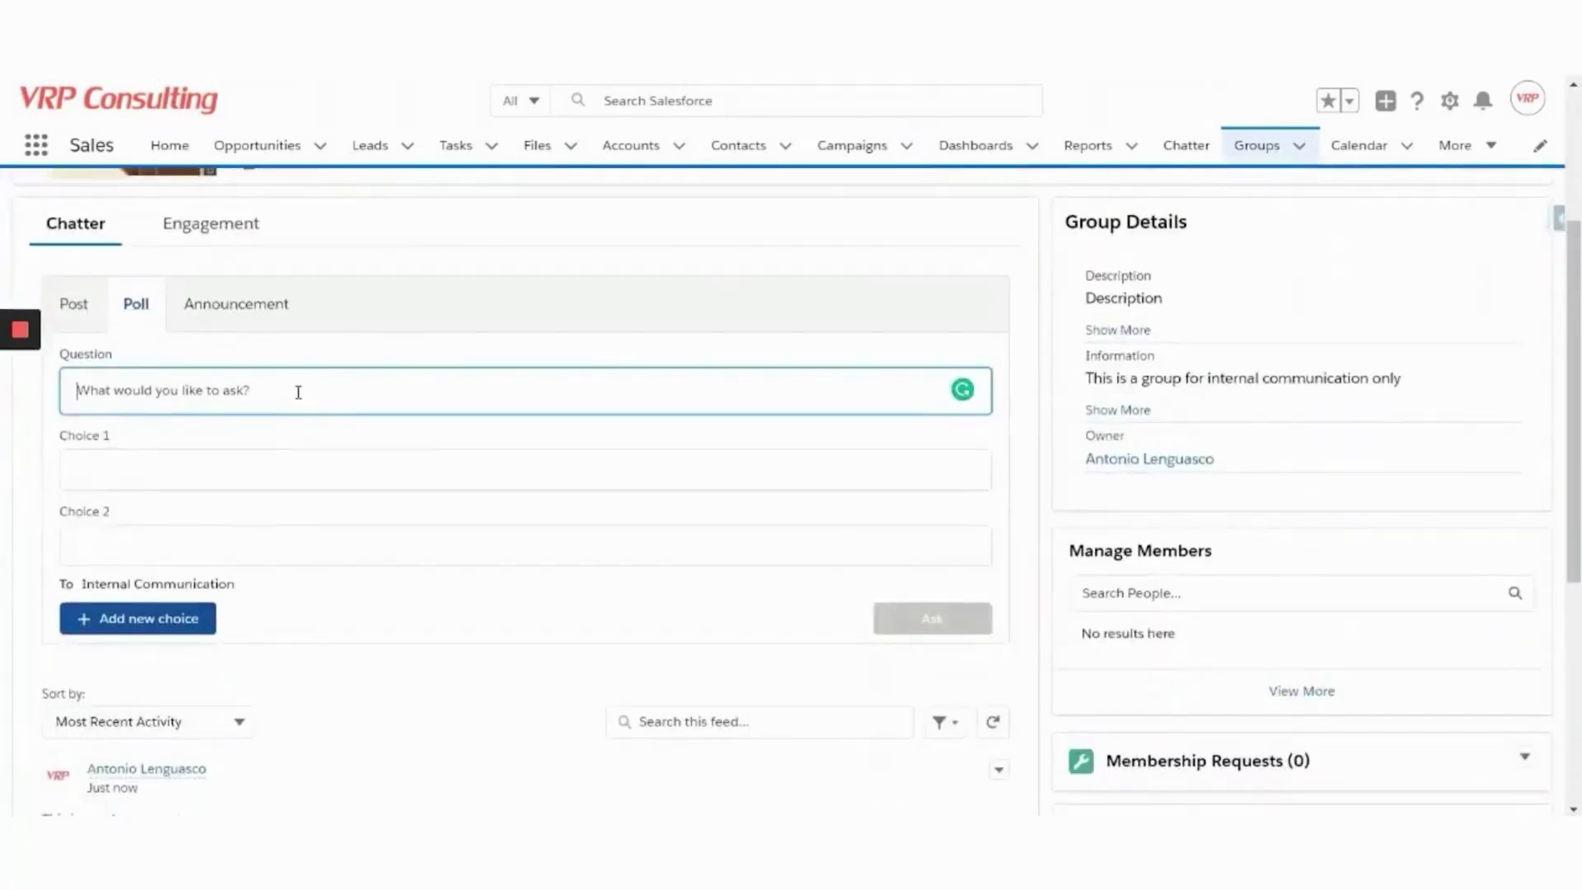
text(Where are we eating tomorrow?)
key(Tab)
text(bn)
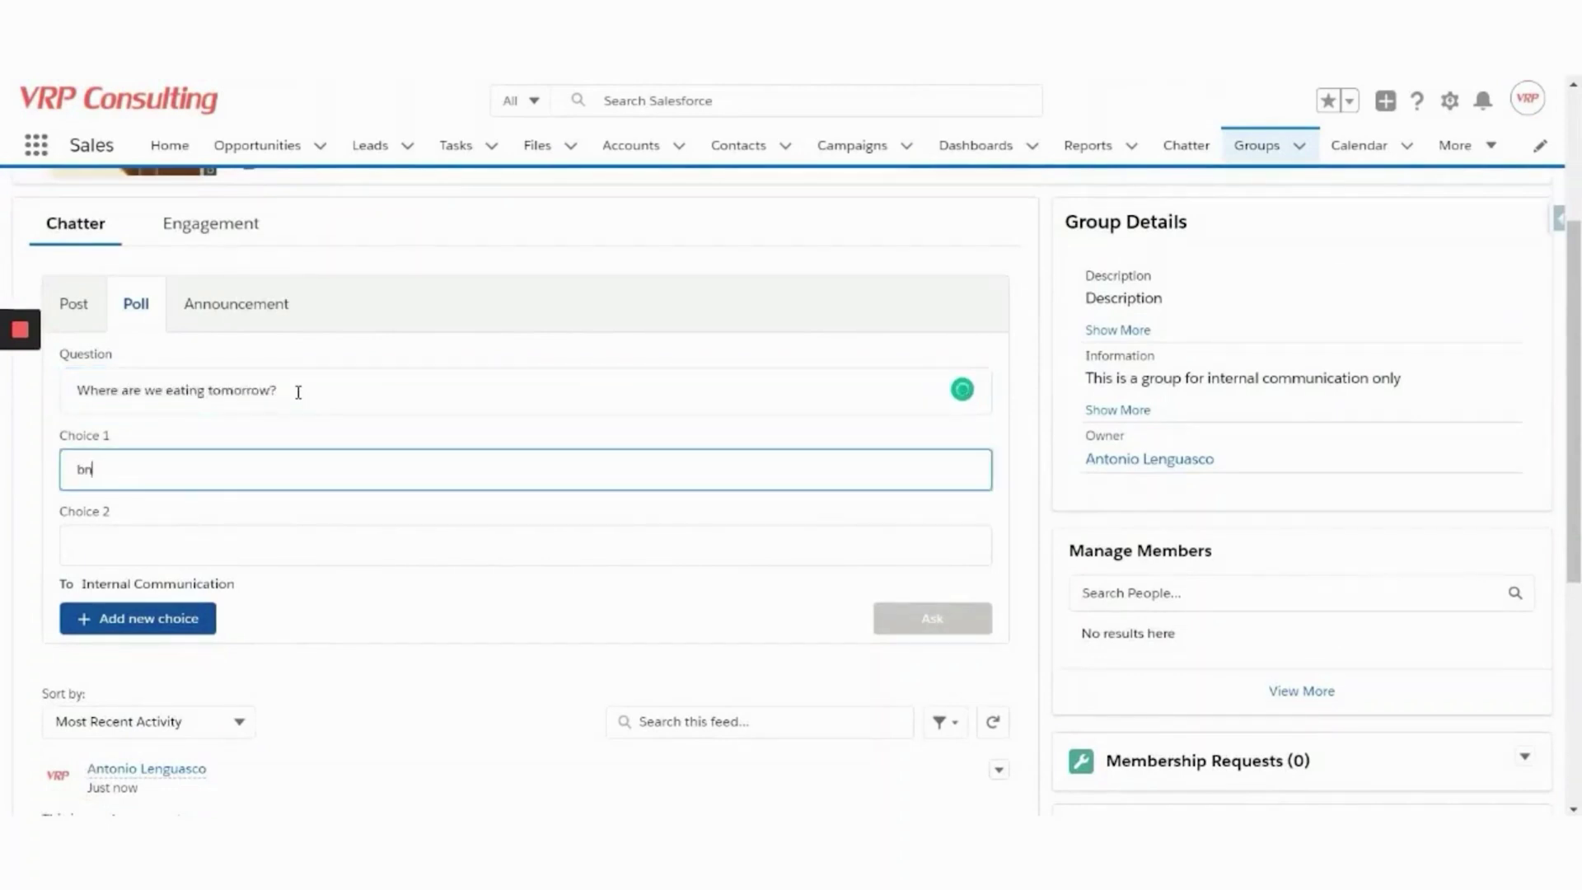
text(istro 1)
Step: Enter "restaurant 2" as the poll's second choice and publish the poll to the group
key(Tab)
text(bi)
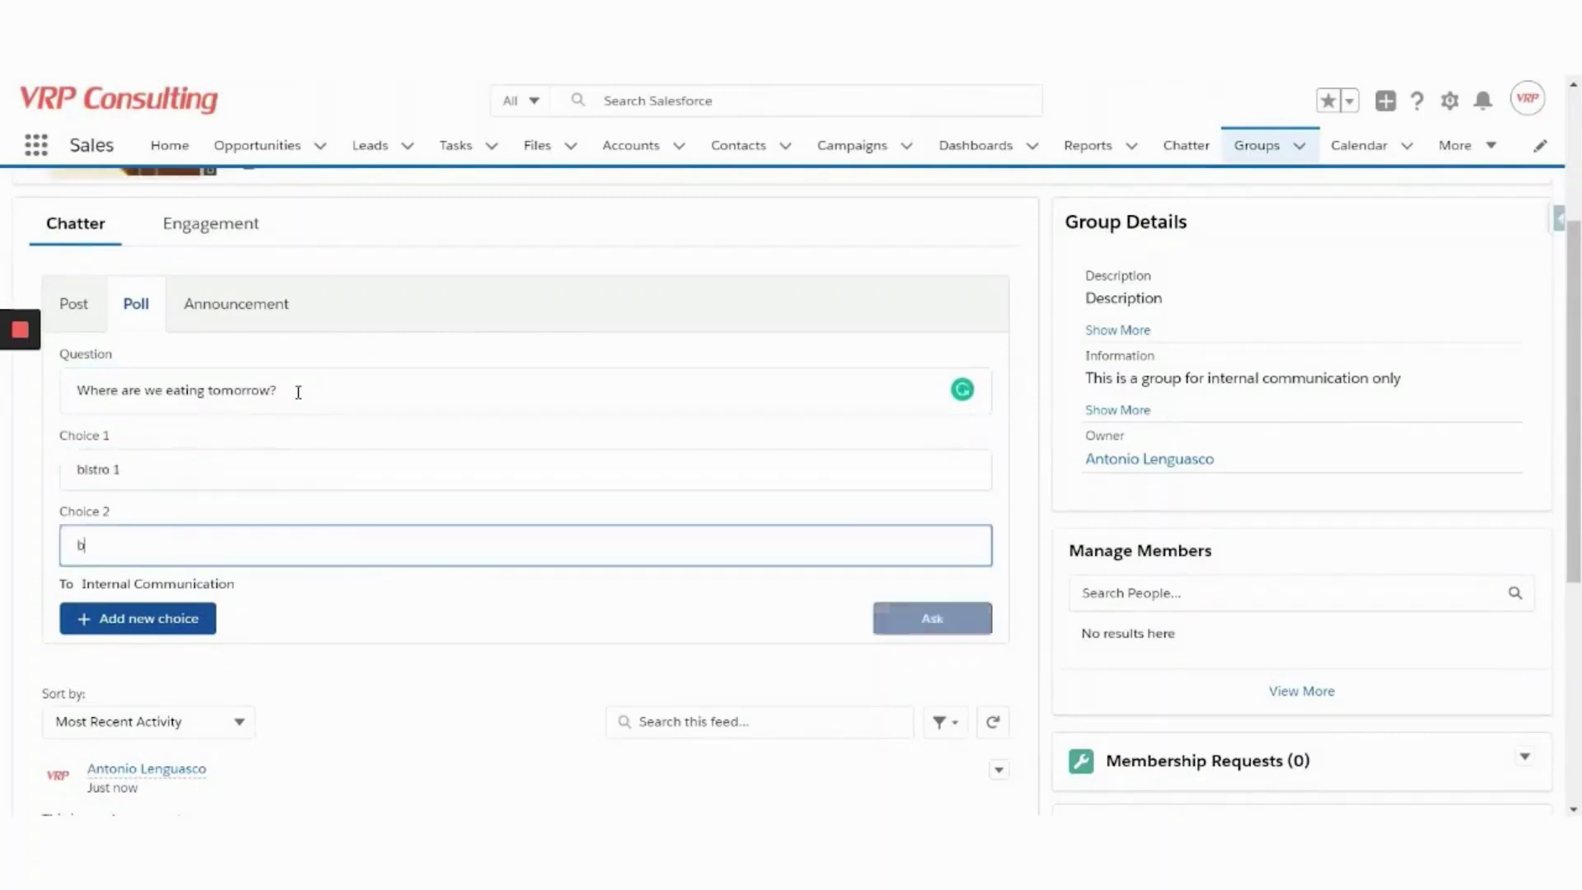
key(BackSpace)
key(BackSpace)
text(restaurant 2)
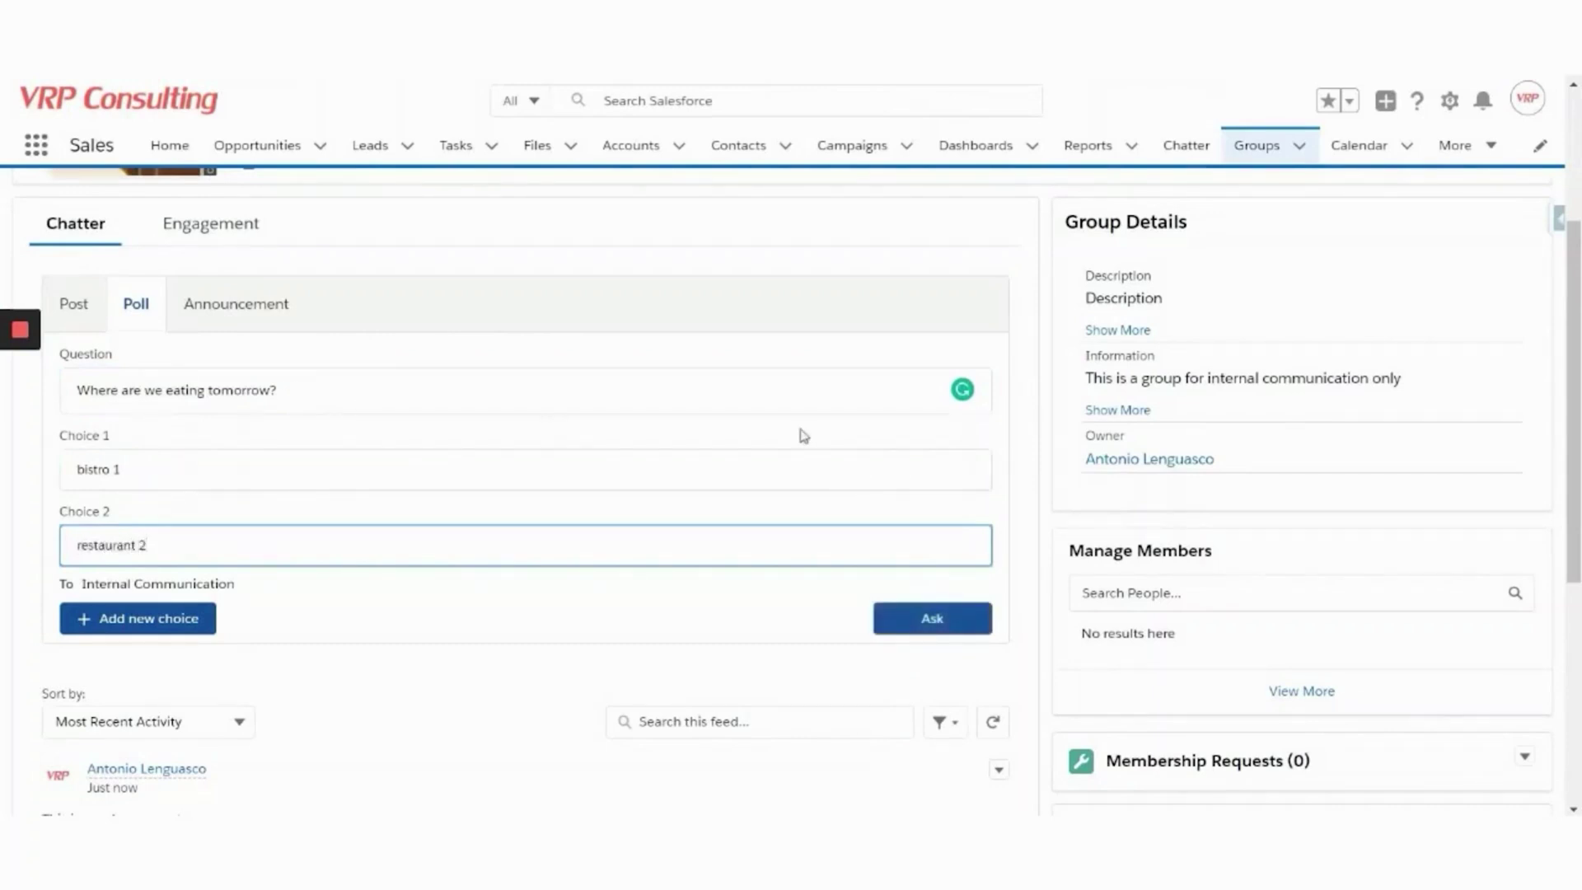
click(927, 624)
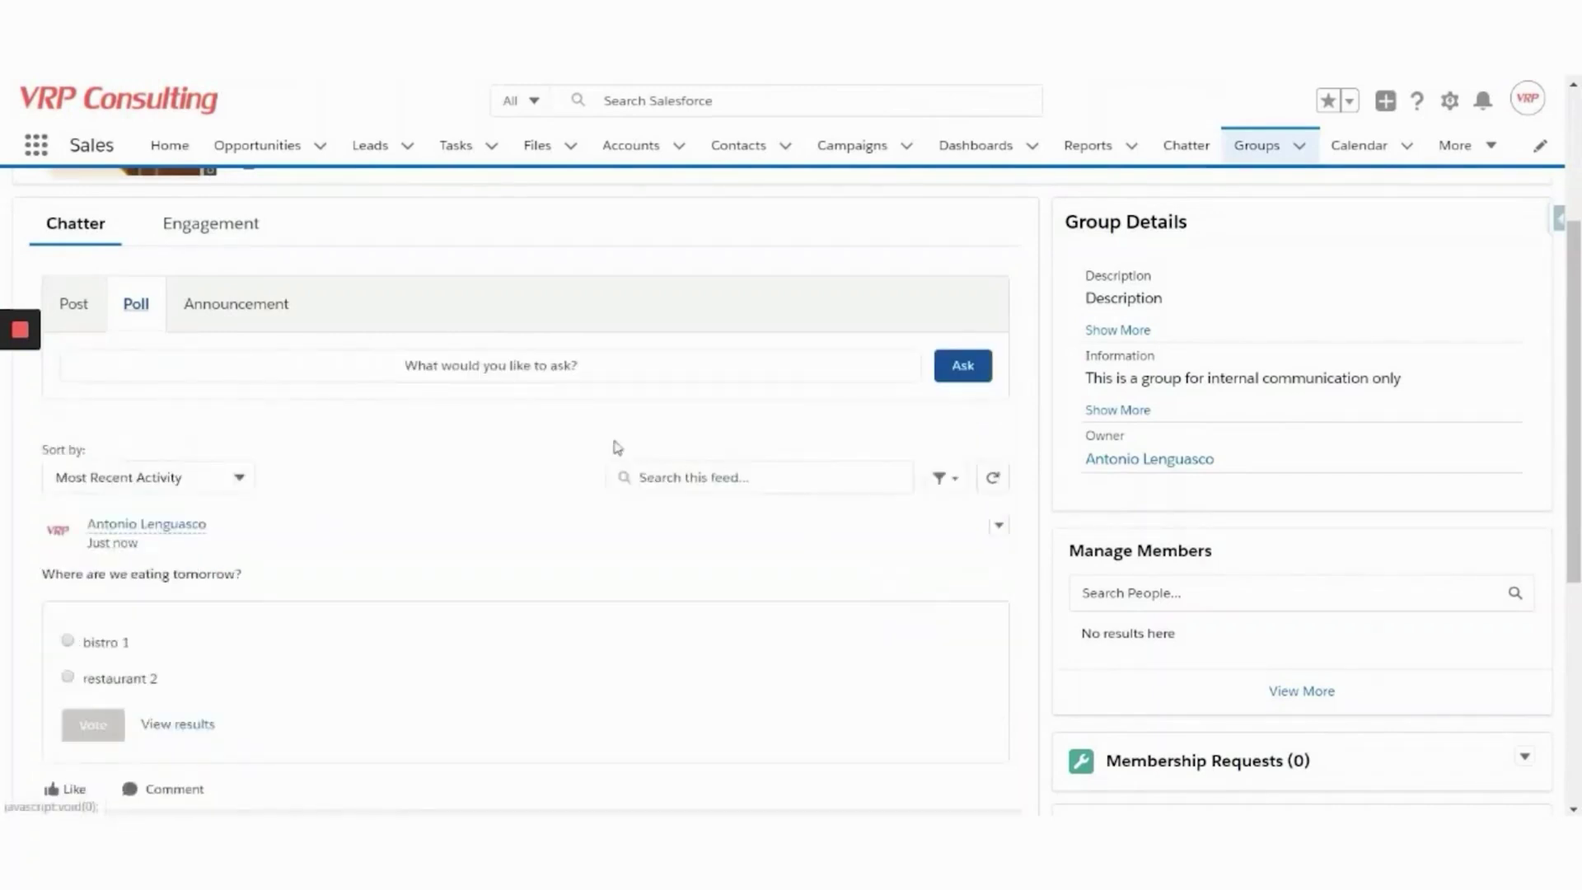
scroll(579, 445, down, 1)
scroll(491, 444, down, 1)
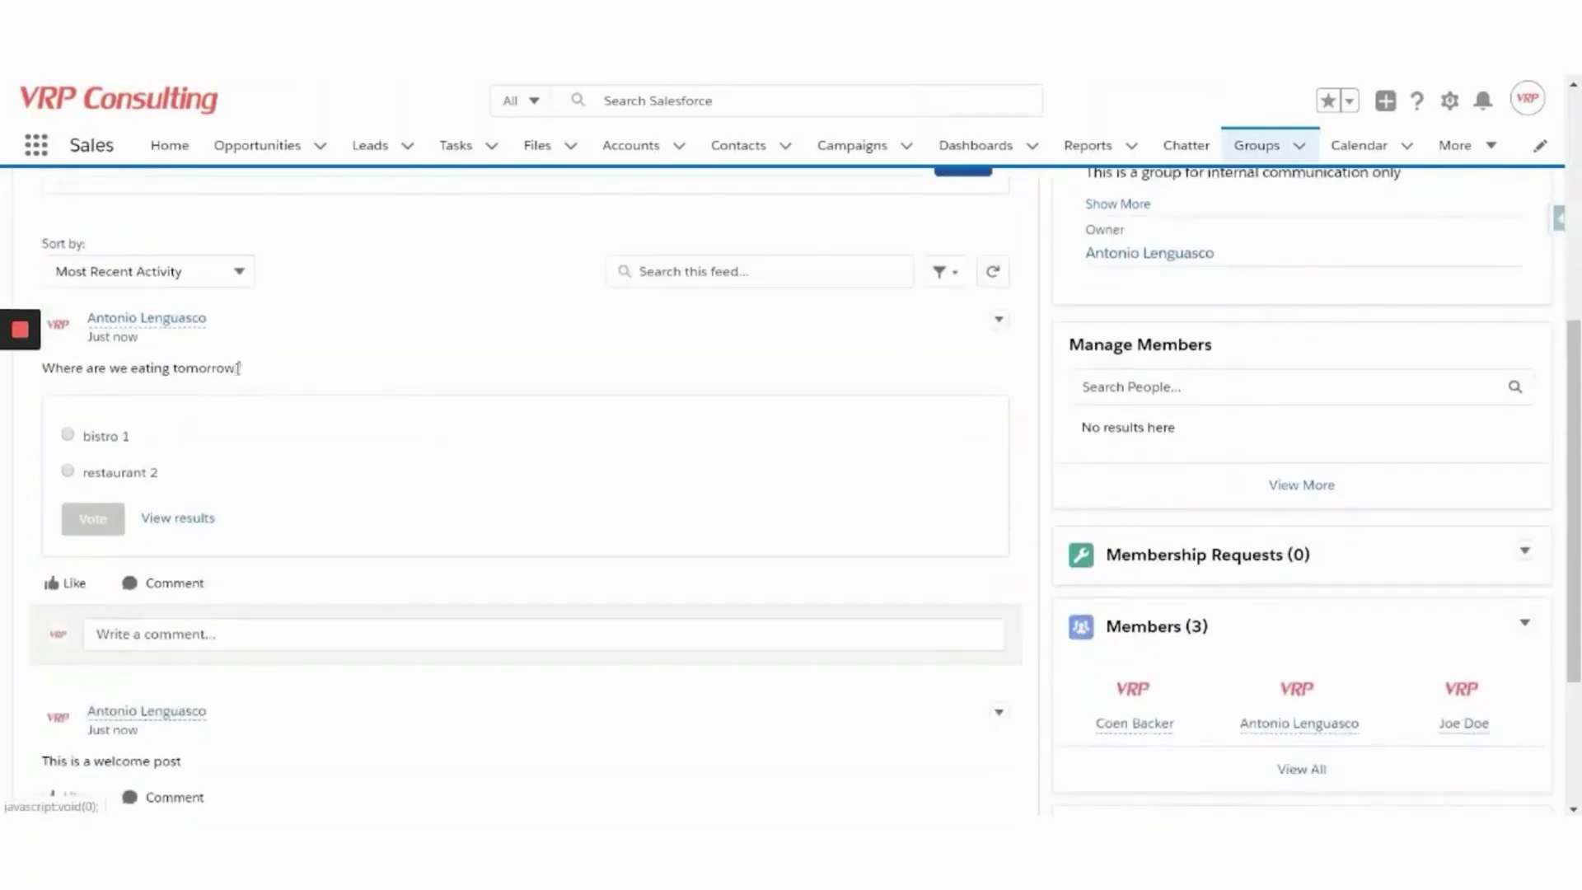
Step: Share the group announcement "THIS IS A VERY IMPORTANT ANNOUNCEMENT"
scroll(243, 437, up, 3)
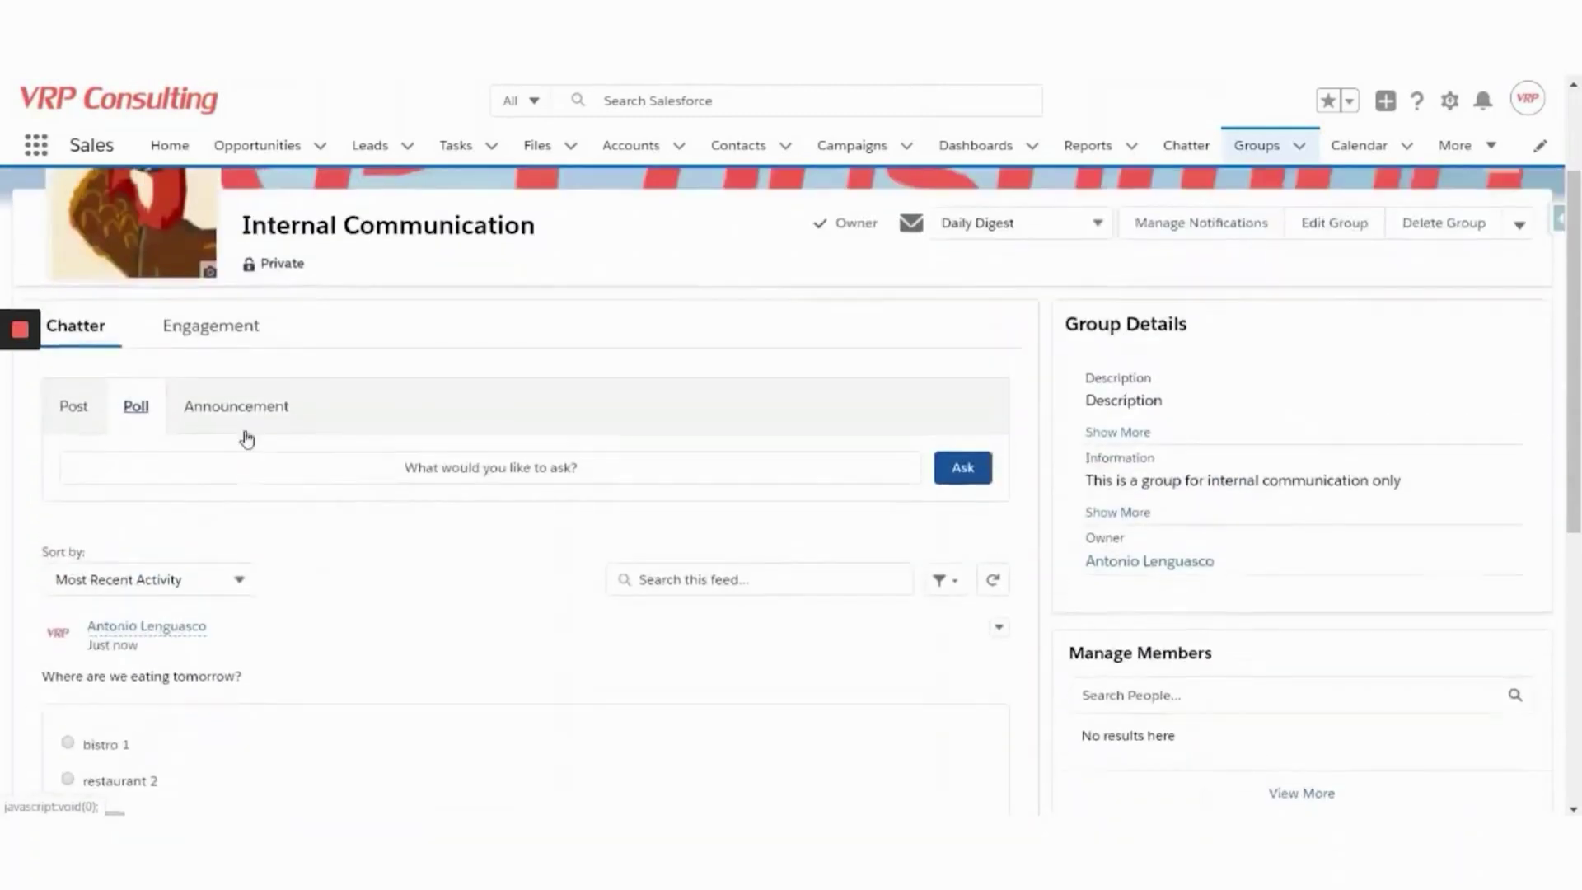
click(231, 409)
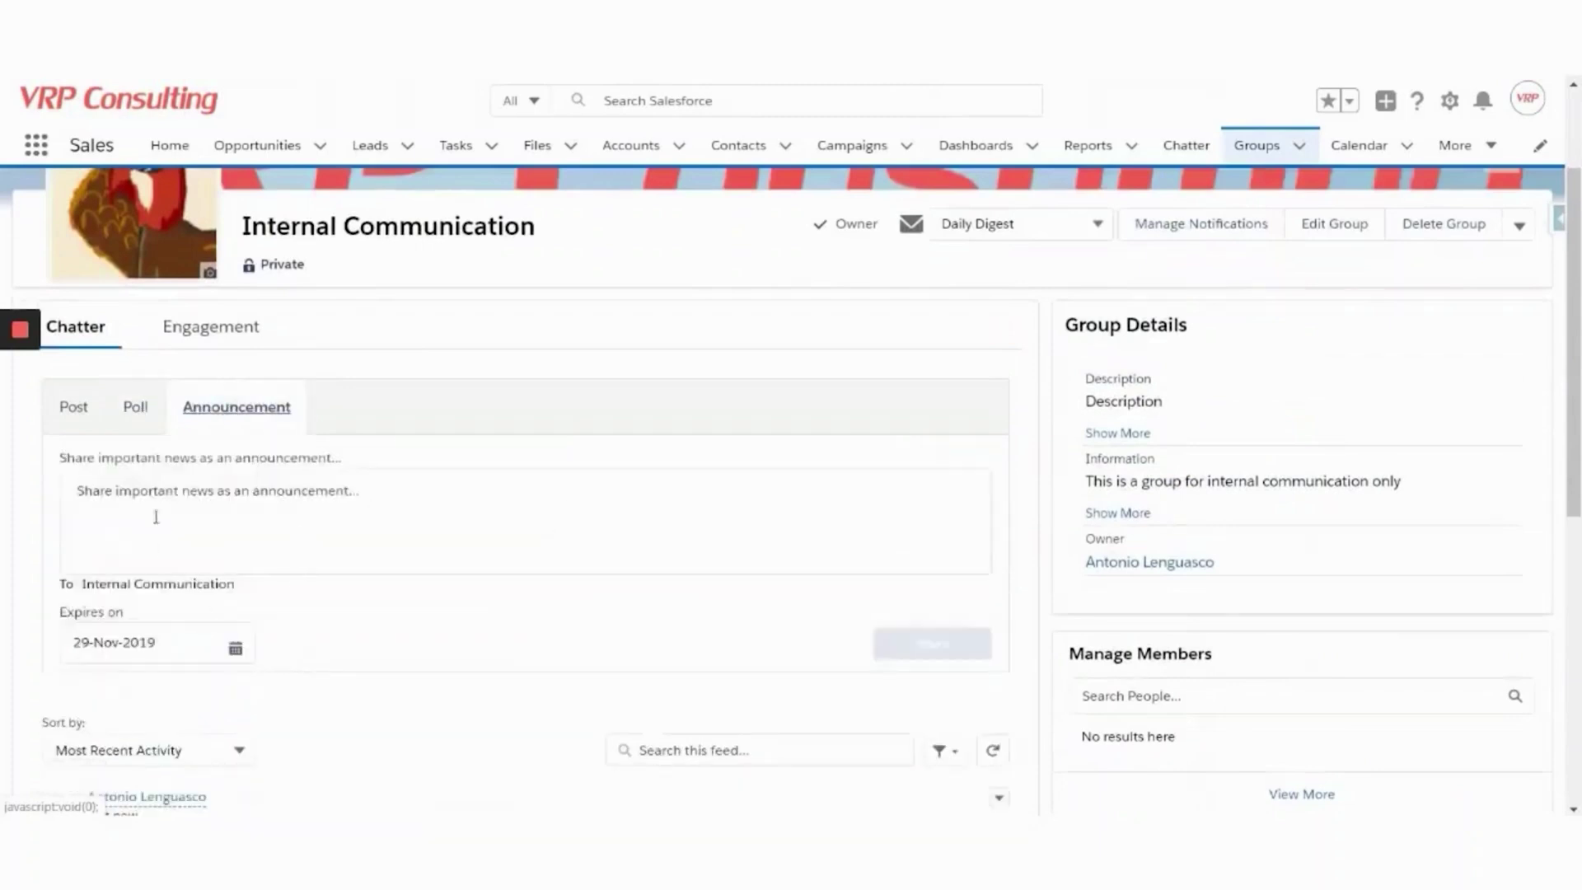
click(155, 517)
text(THIS I)
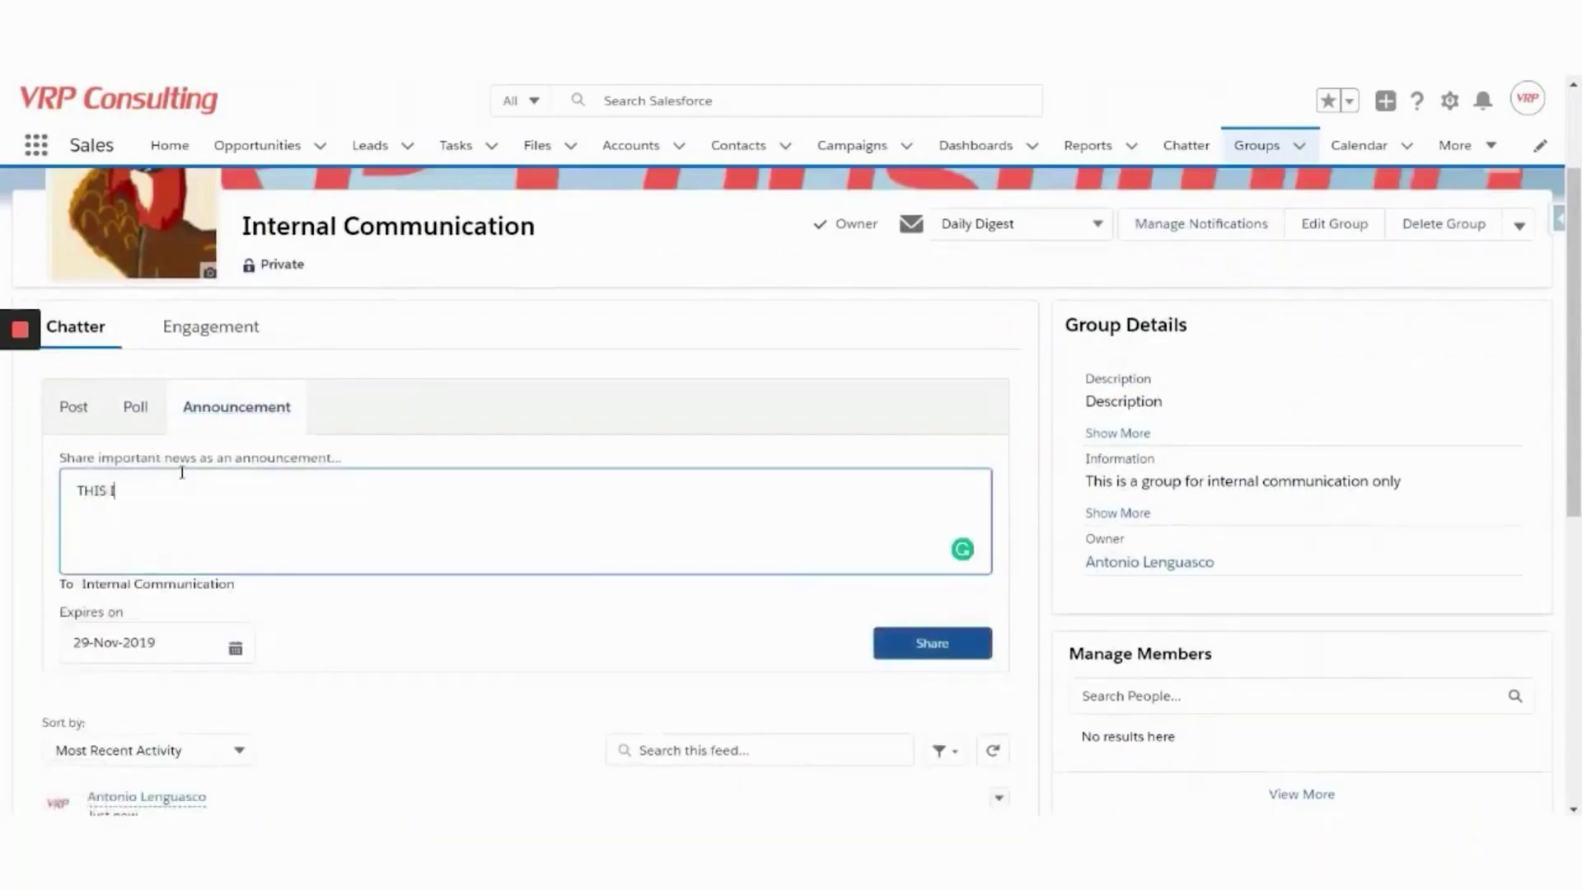
text(S A VERY IMPORTANT ANNOUNCEMENTE)
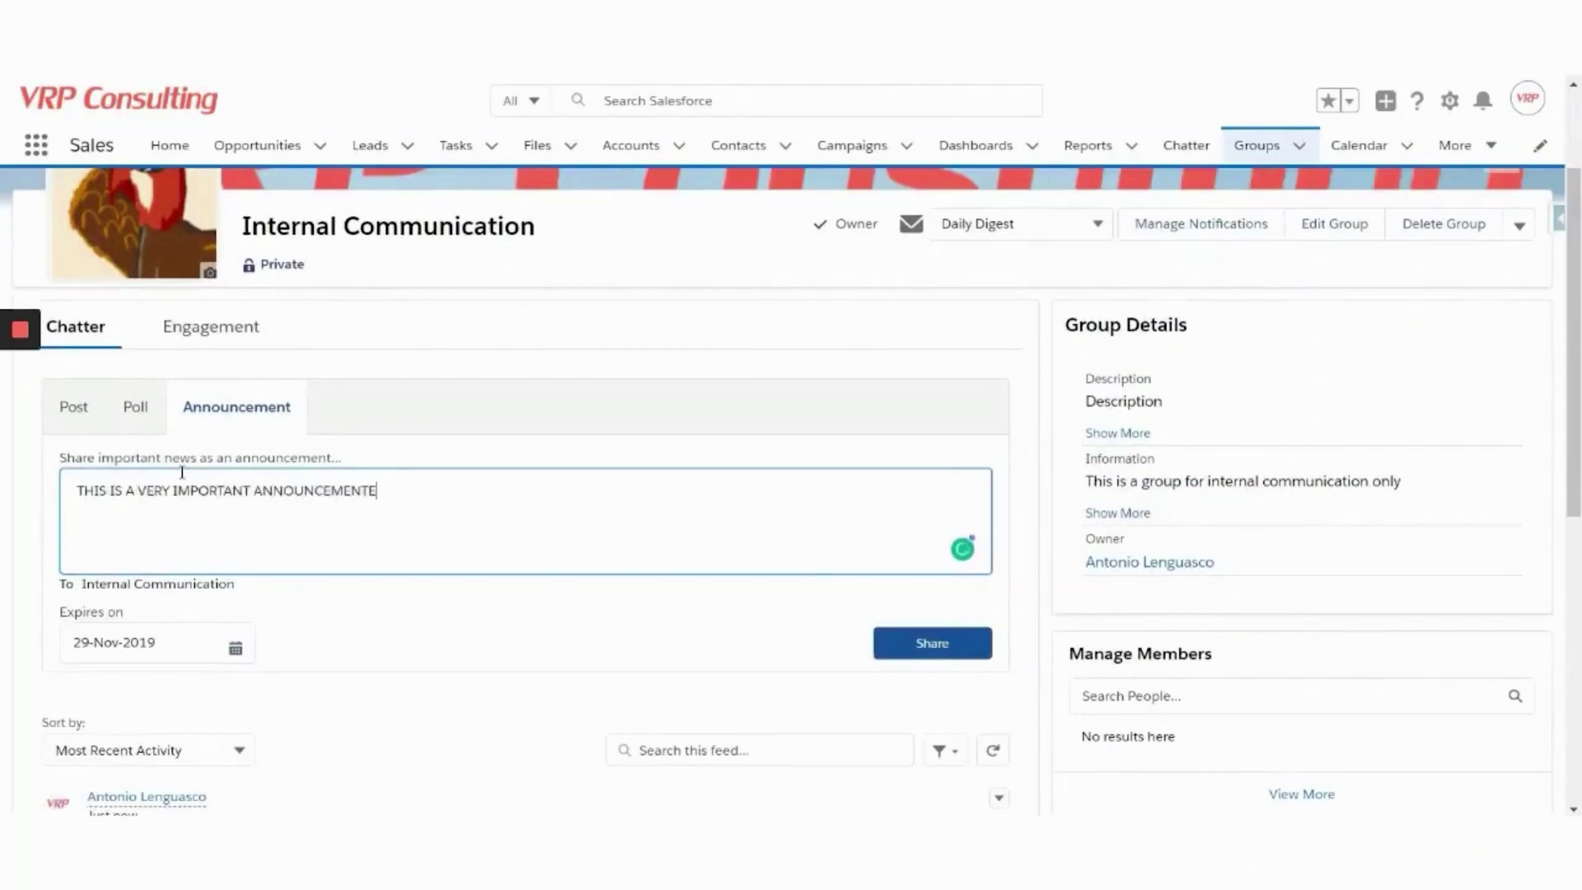
click(925, 643)
Step: Check the actions available for the announcement in the feed and review the group's posts
scroll(346, 478, down, 3)
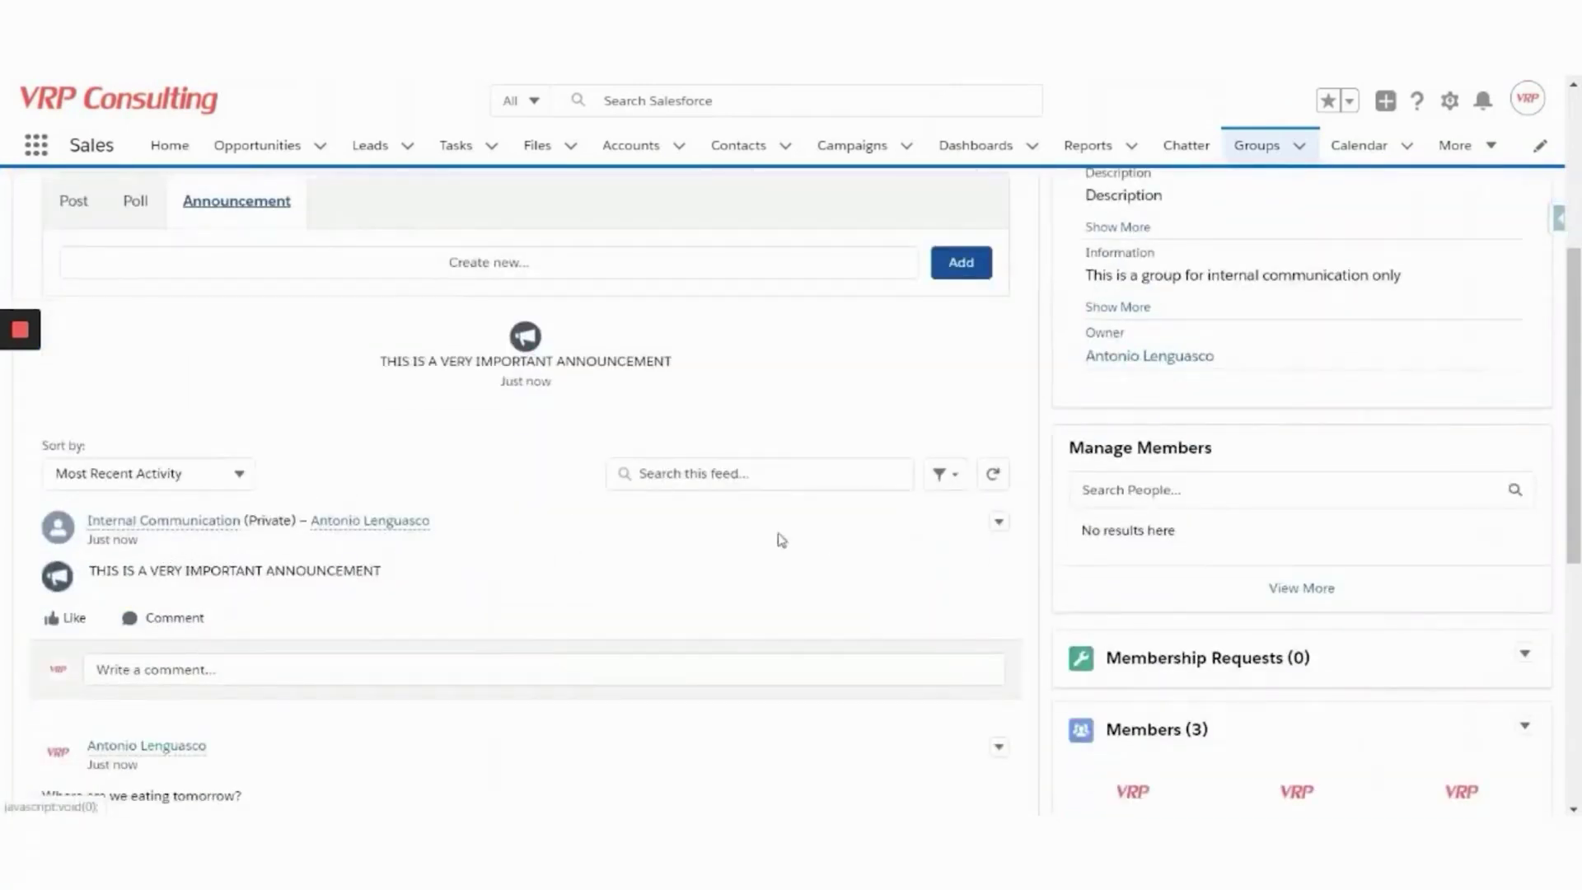
click(998, 521)
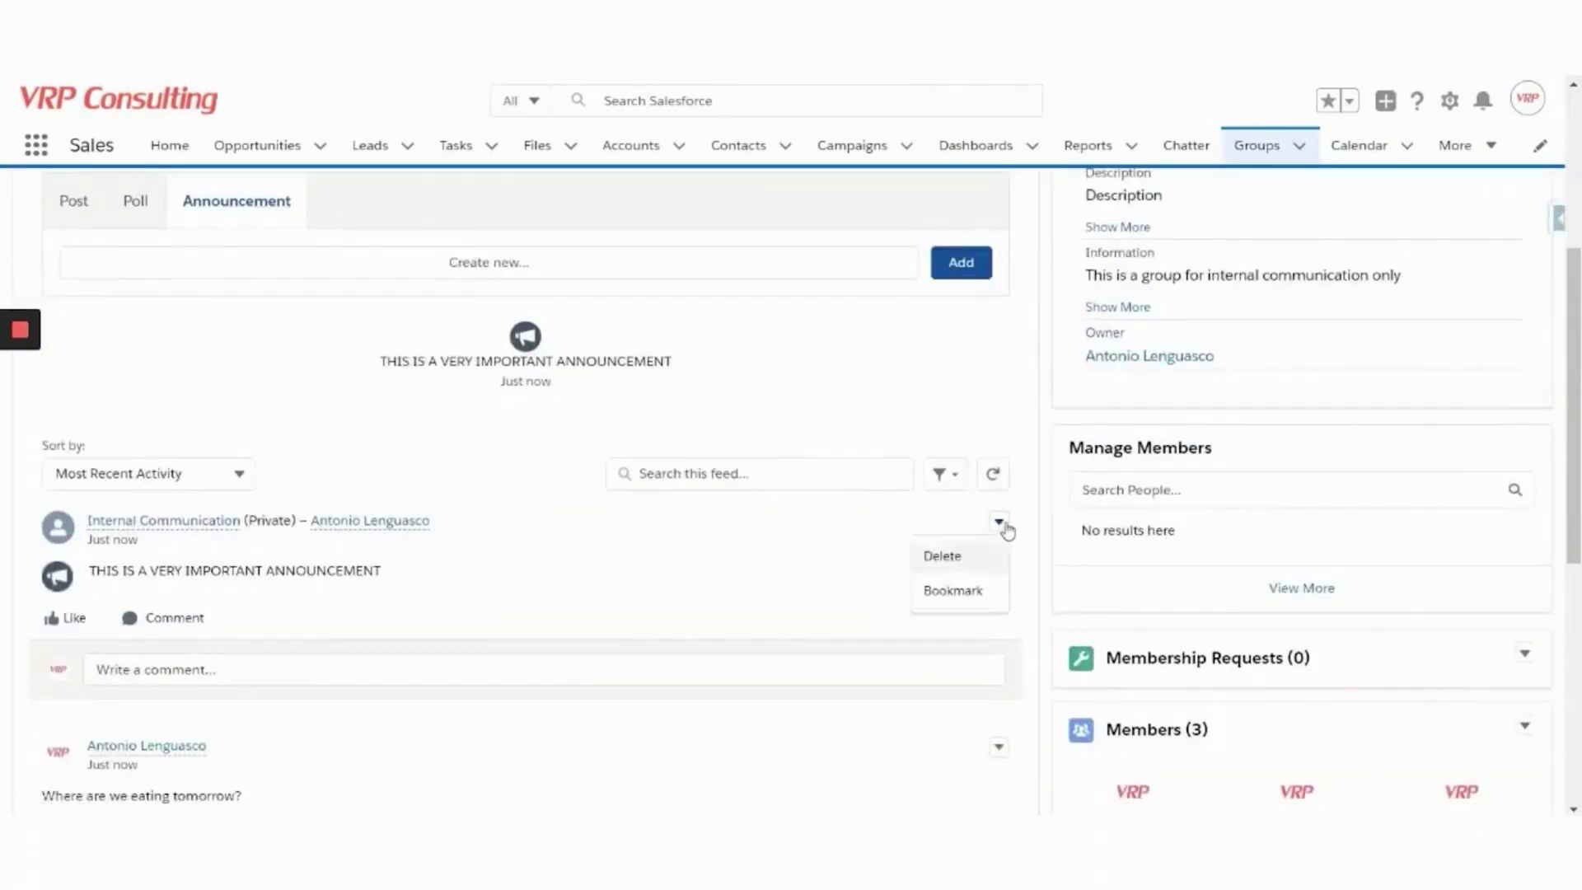
click(213, 560)
scroll(202, 548, down, 2)
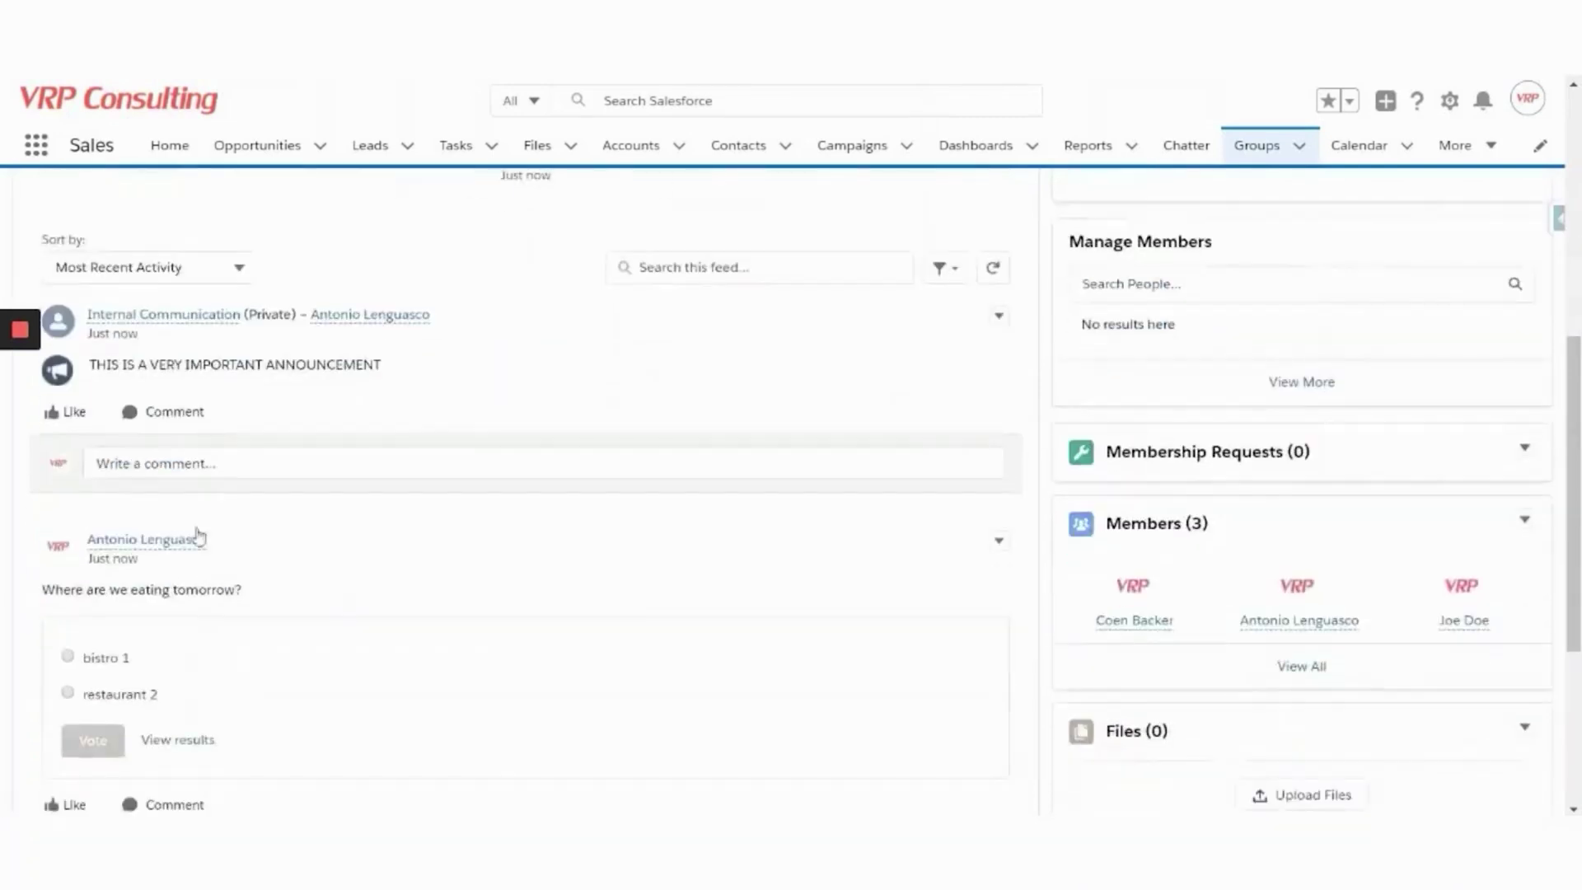
scroll(206, 494, up, 1)
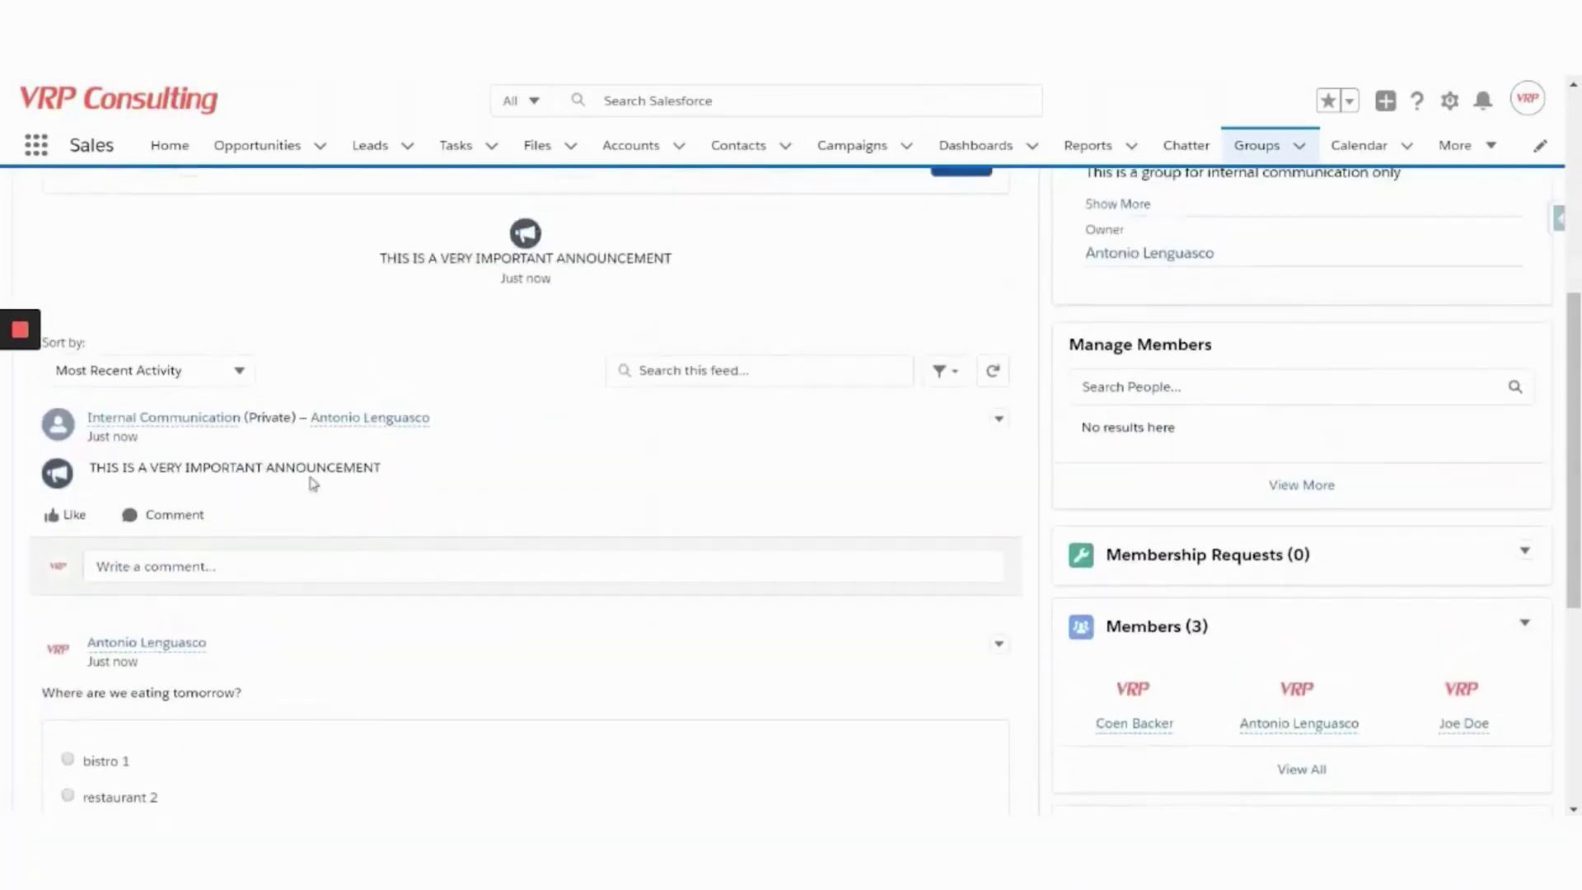
scroll(329, 502, up, 3)
drag(1575, 375, 1576, 547)
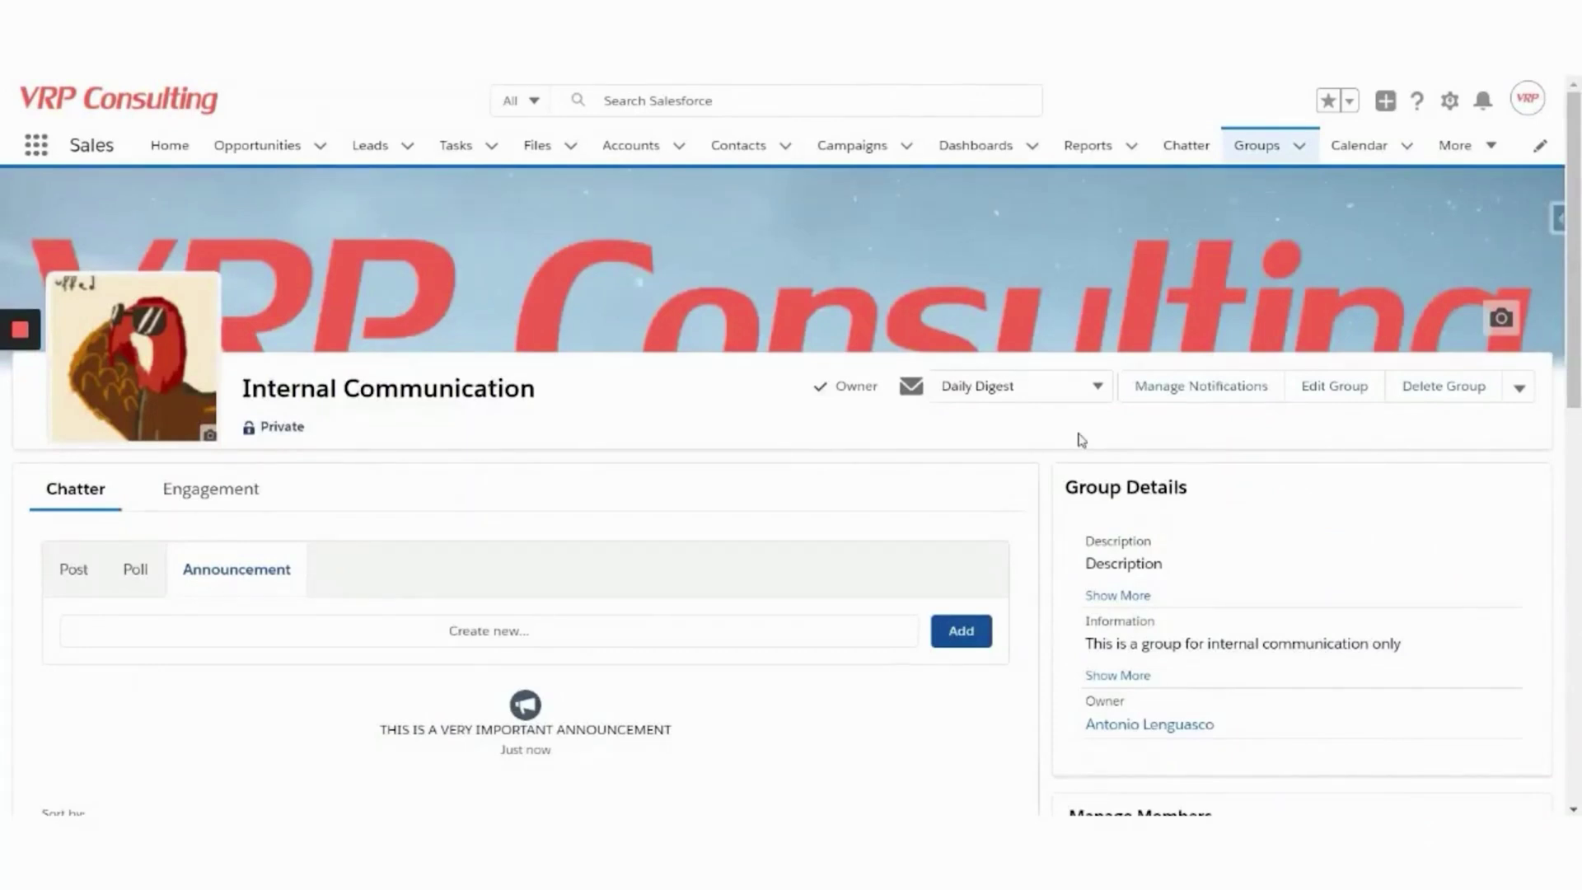
Step: Open the Internal Communication group's settings for editing and examine the available access types
click(1327, 390)
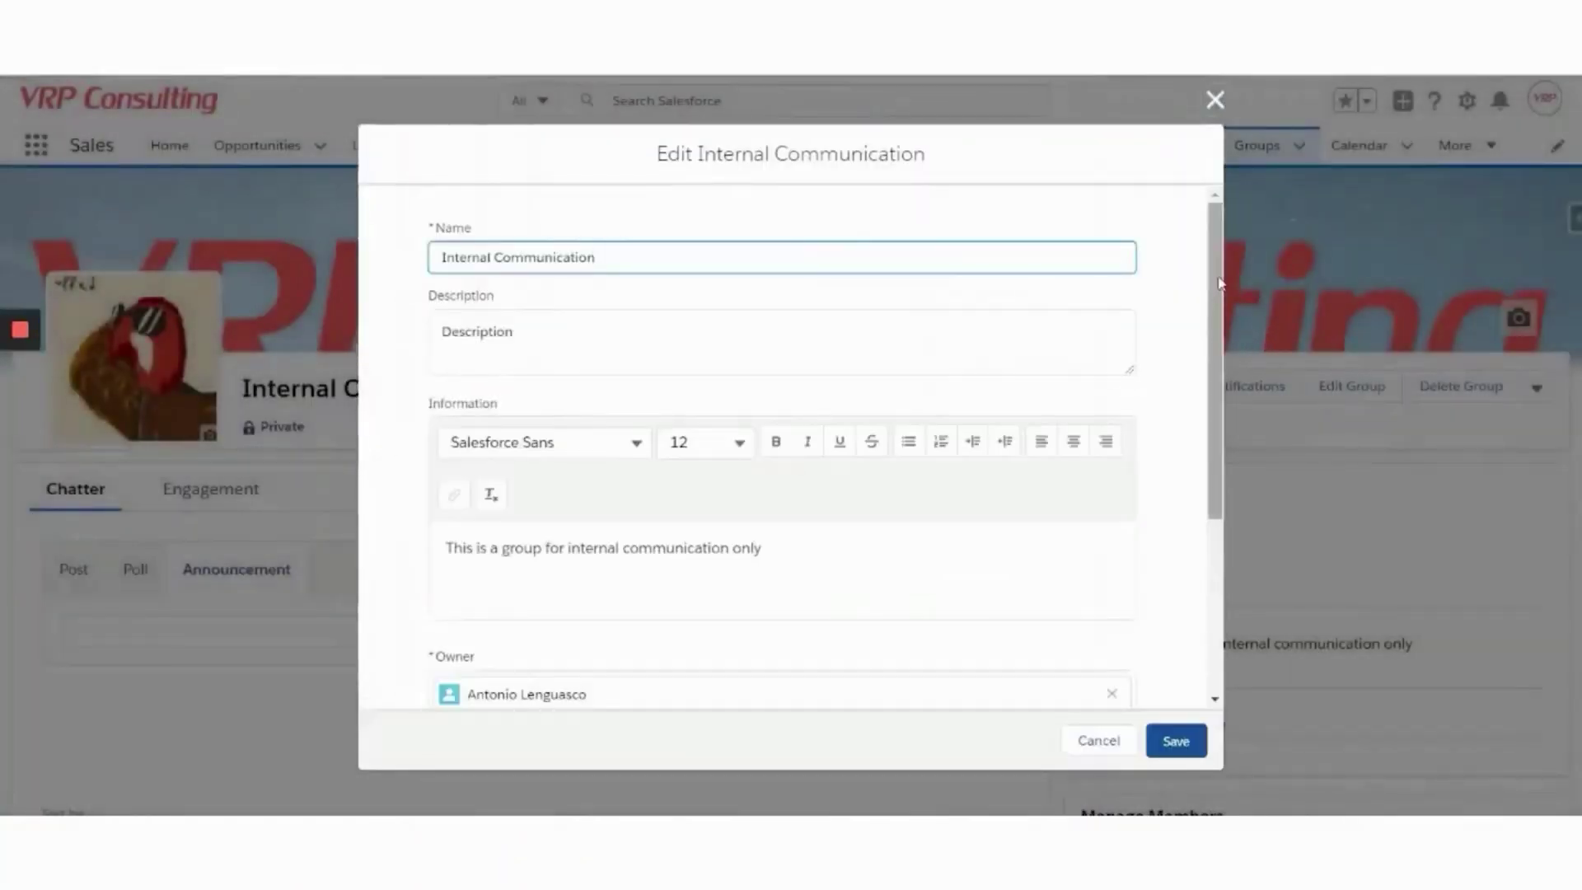
scroll(1211, 441, down, 3)
drag(1211, 440, 1211, 536)
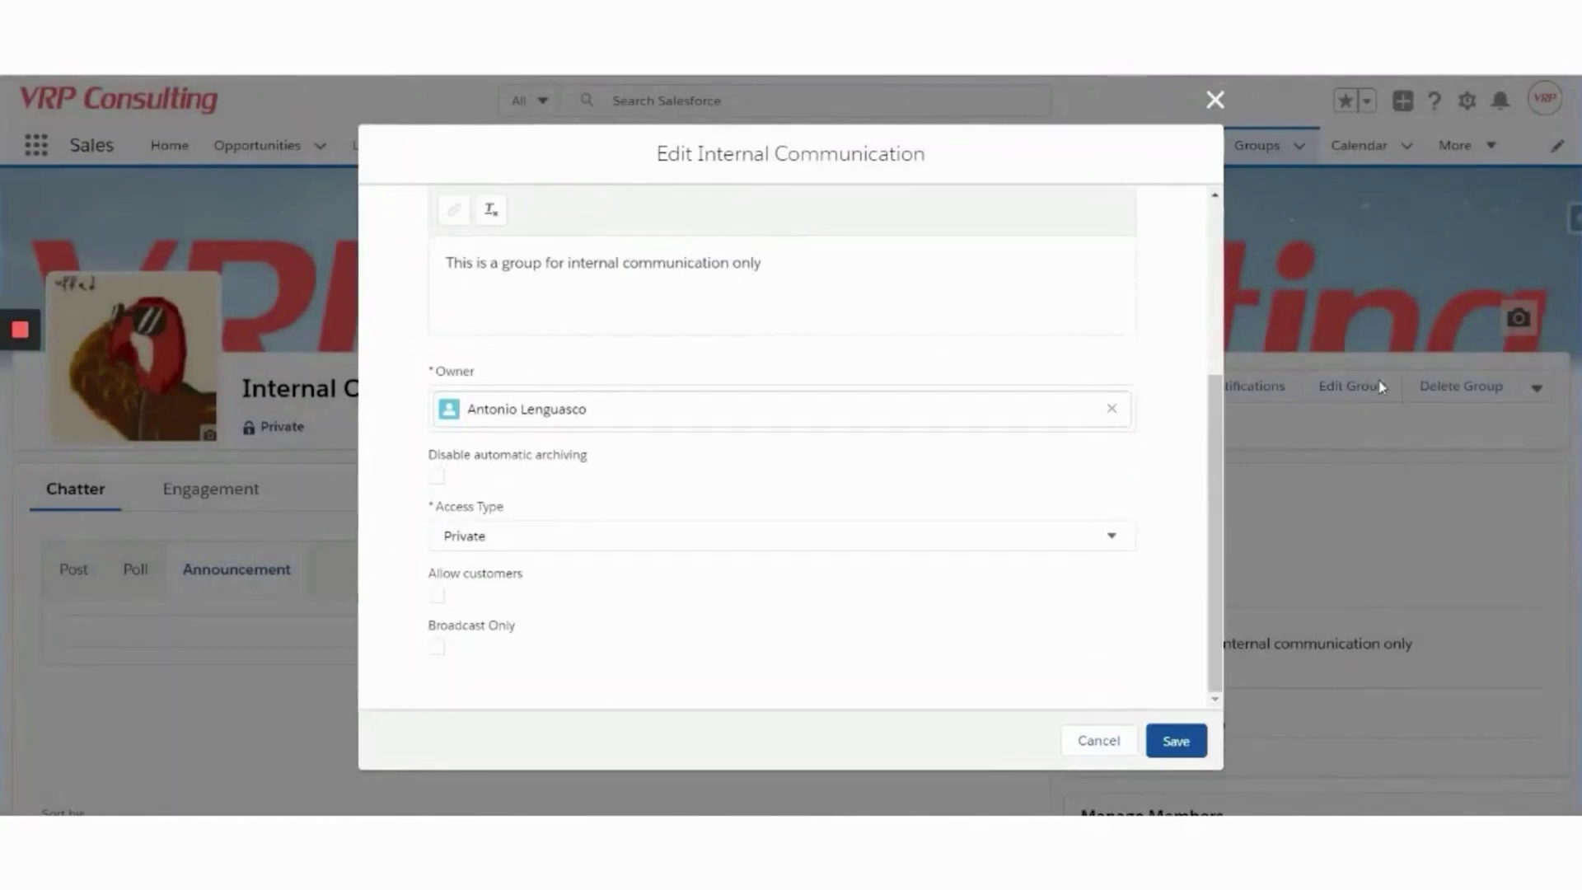
click(727, 539)
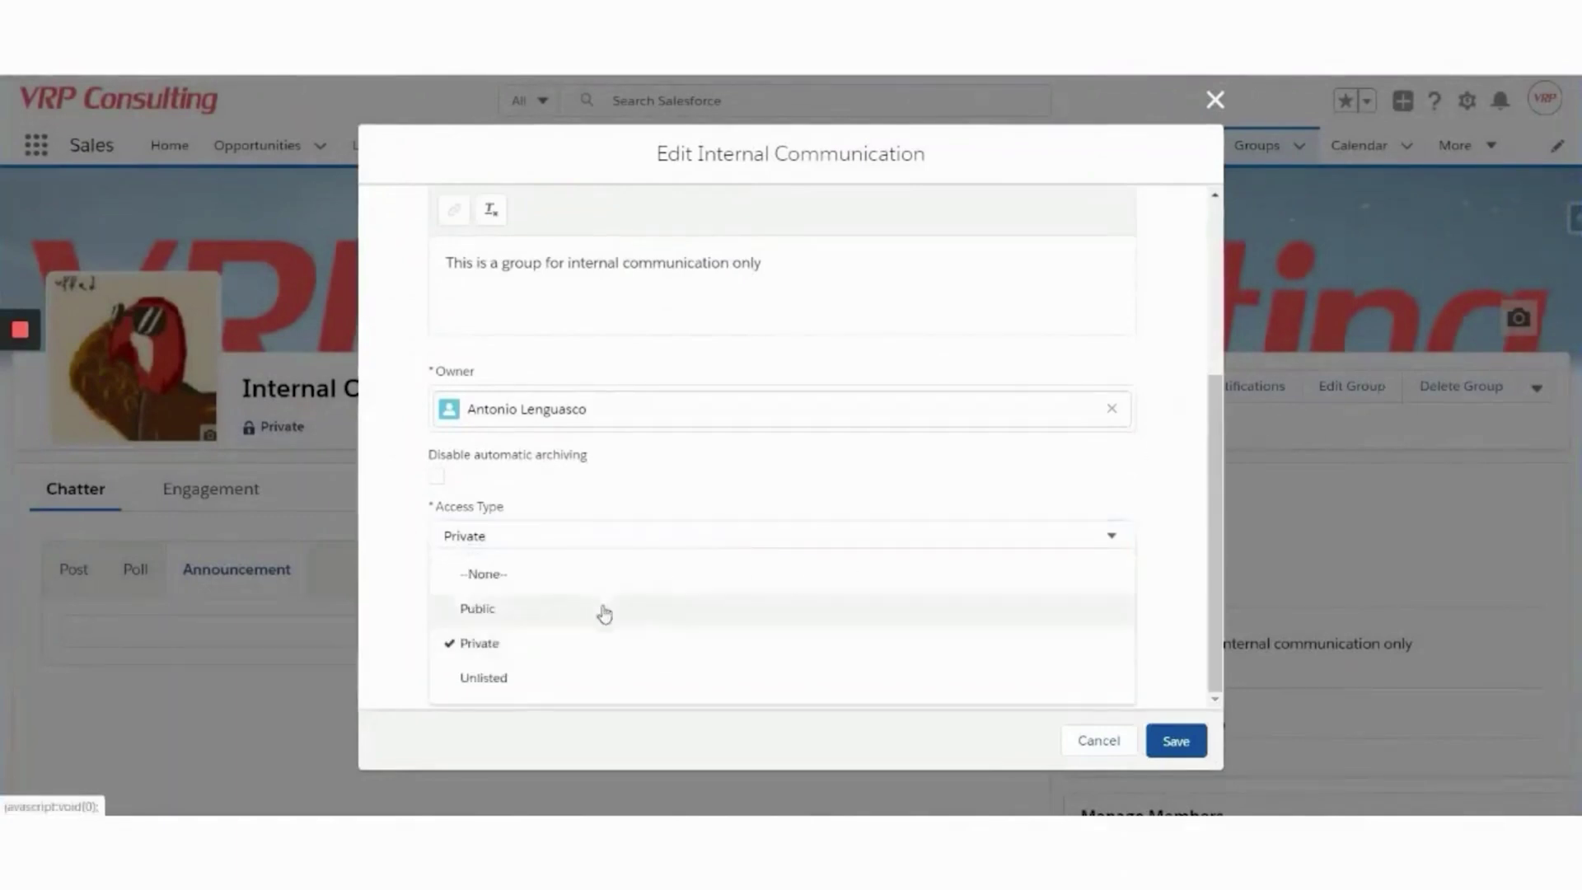
click(696, 461)
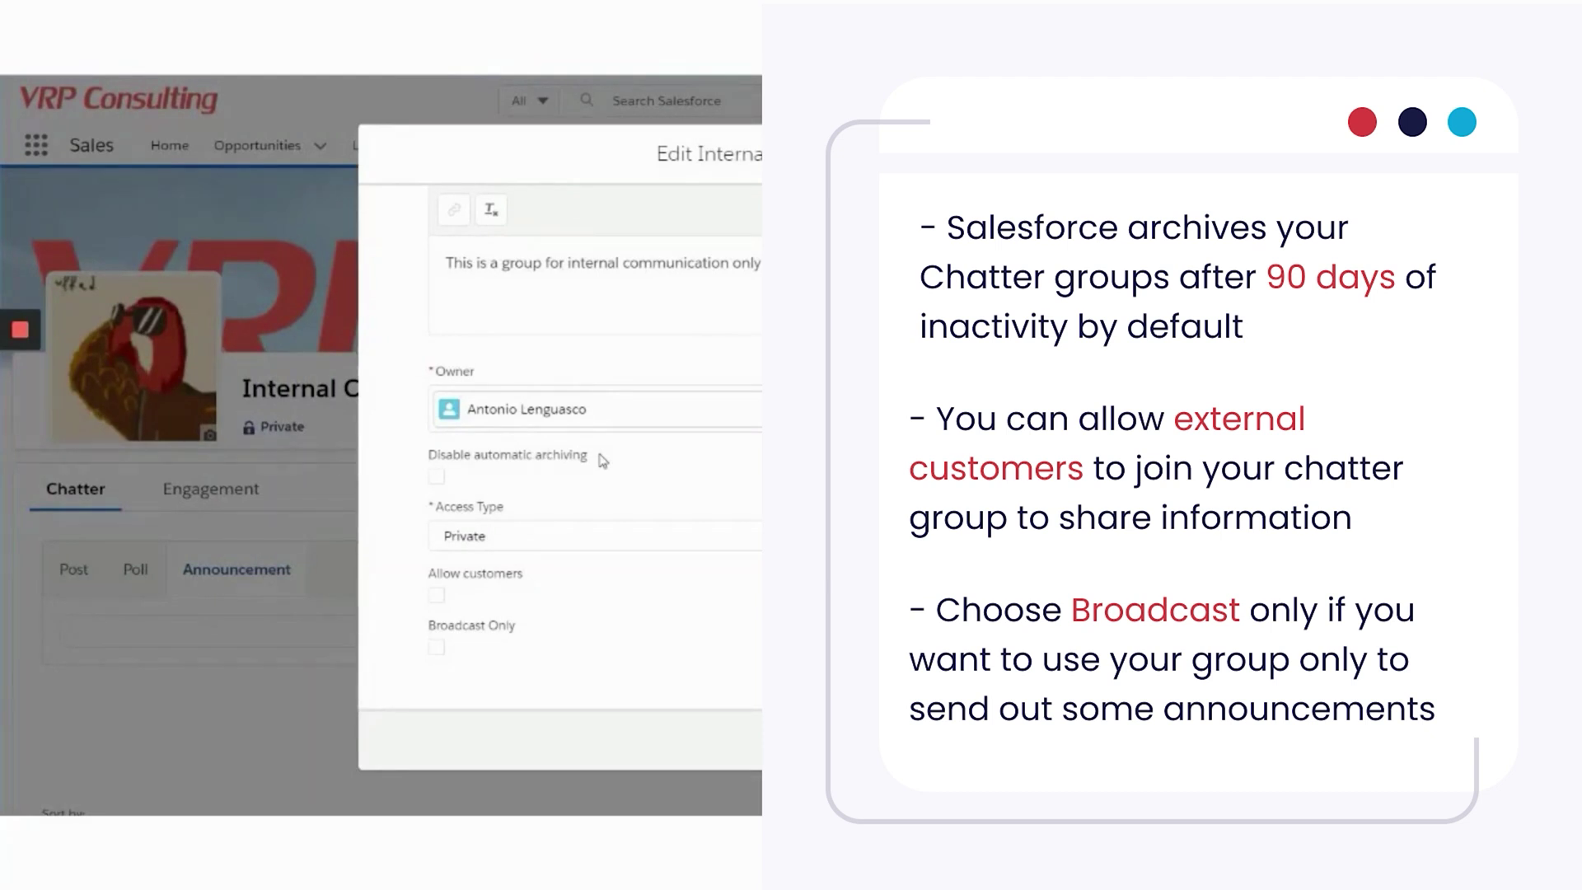
Step: Try the Disable automatic archiving, Broadcast Only and Allow customers options, and cancel the group edit
click(436, 476)
click(474, 463)
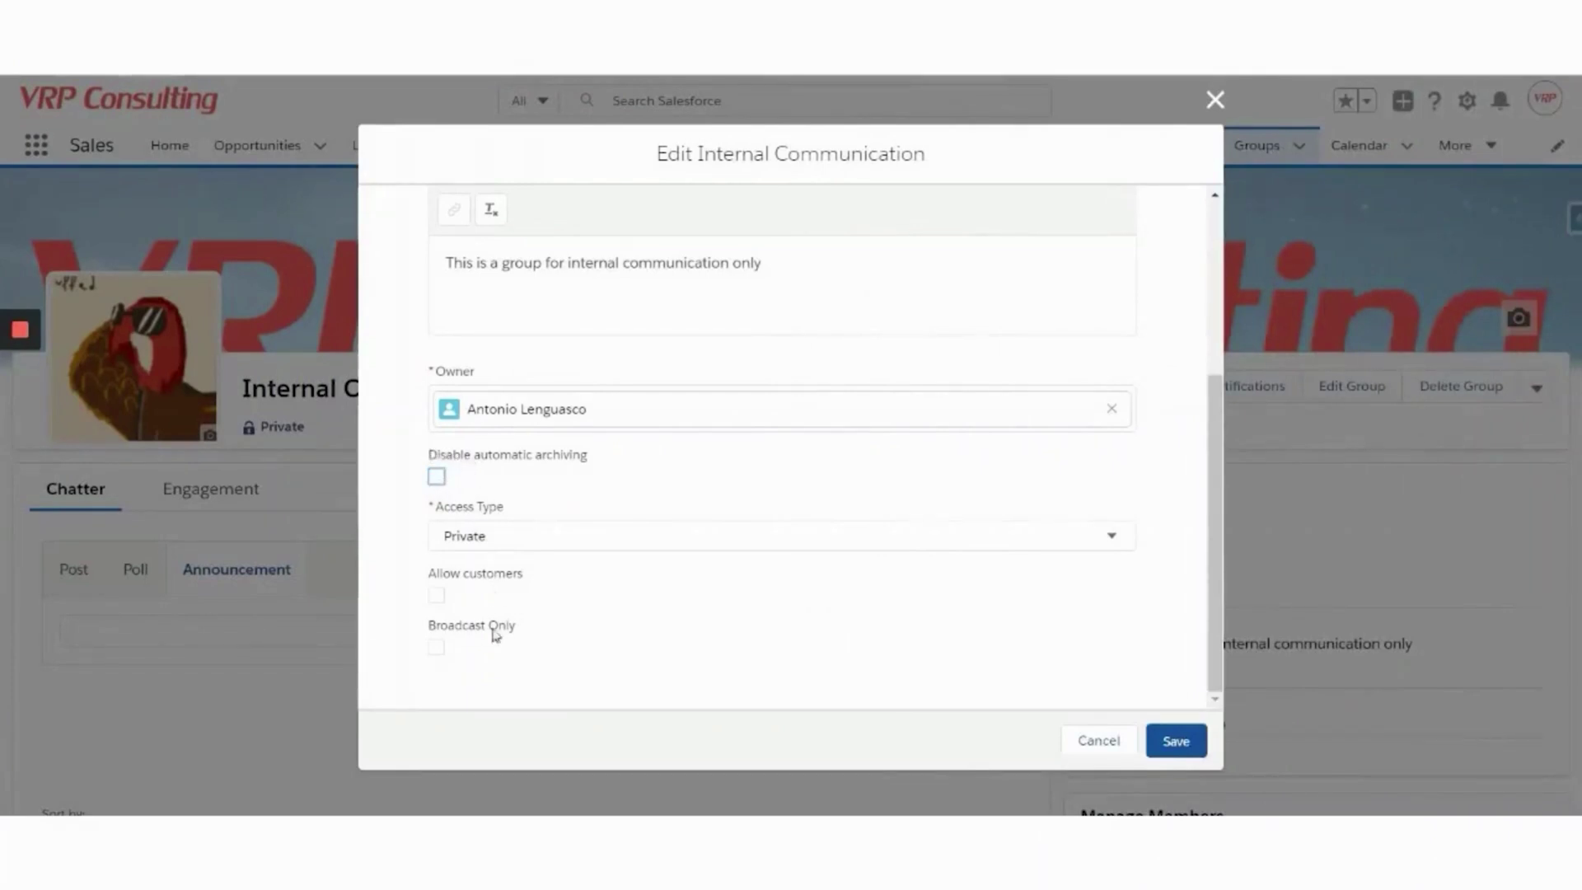
click(442, 651)
click(441, 639)
click(443, 597)
click(439, 596)
click(1109, 745)
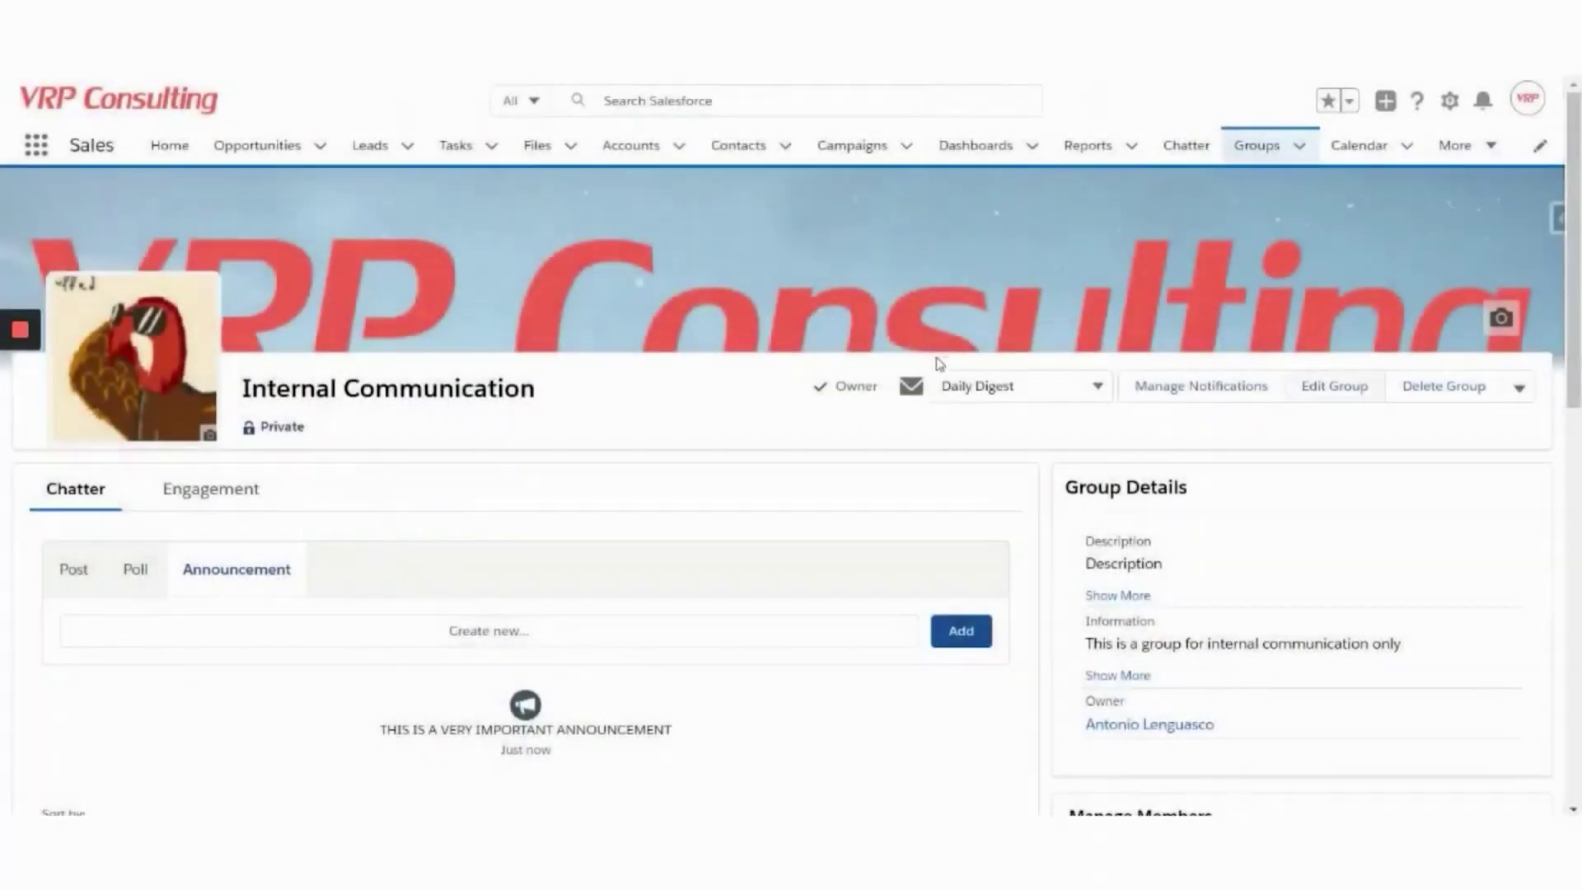